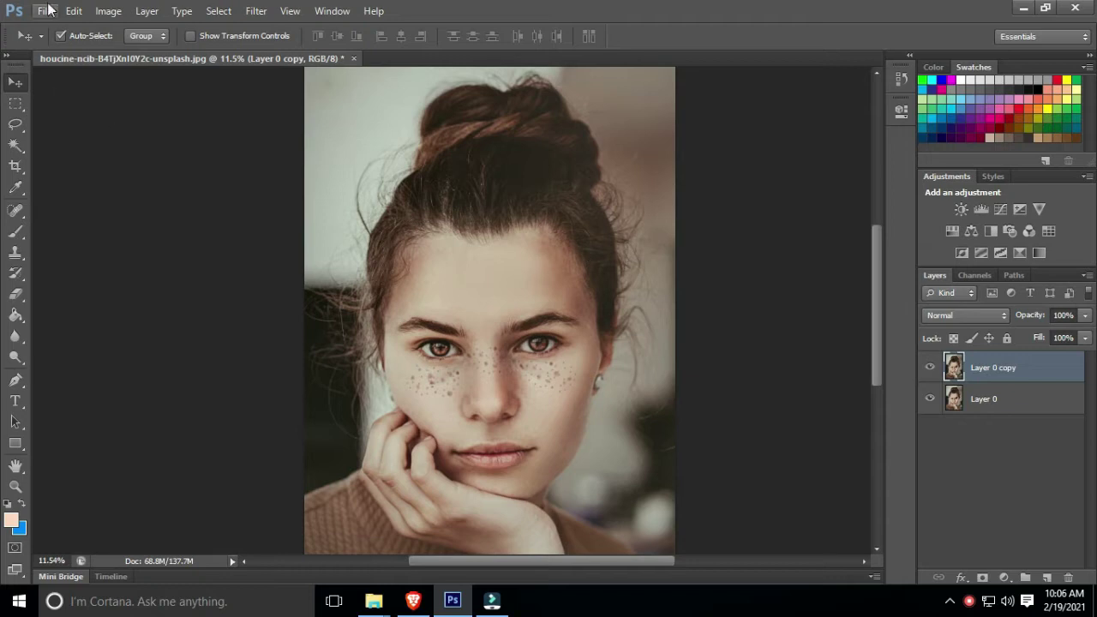
# Invert the colours of Layer 0 copy and set its blend mode to Vivid Light.
pyautogui.click(105, 15)
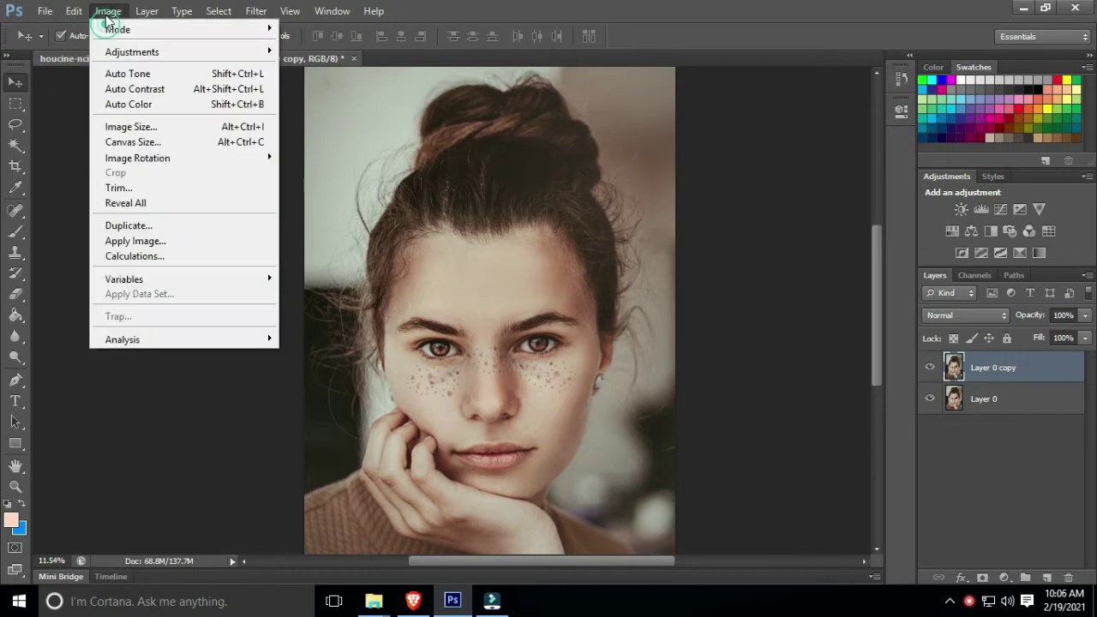
pyautogui.moveTo(127, 51)
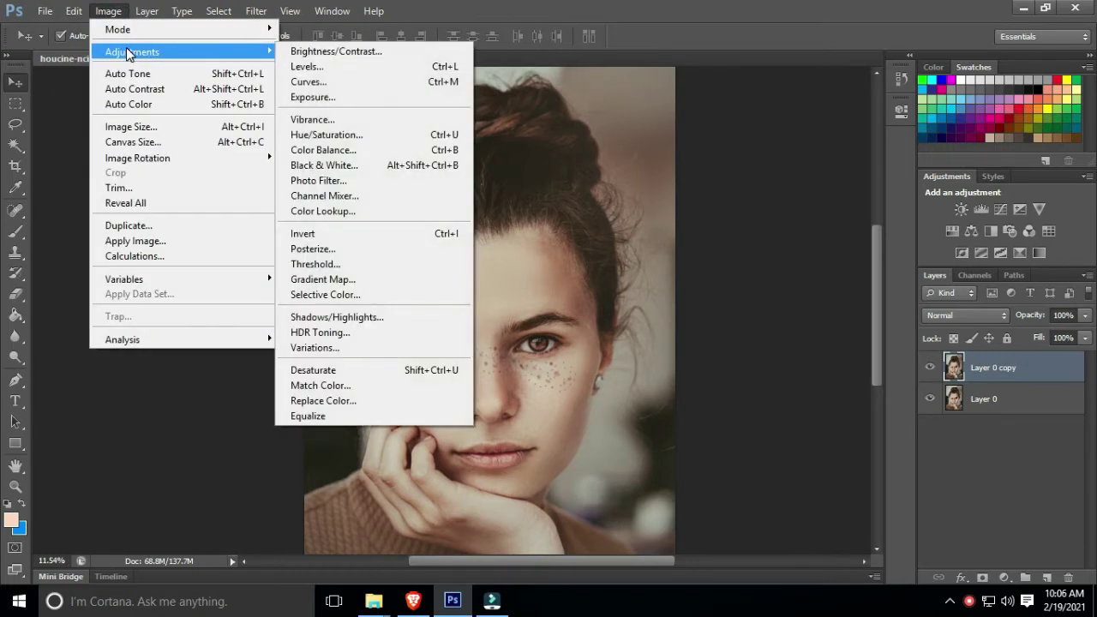
pyautogui.click(346, 229)
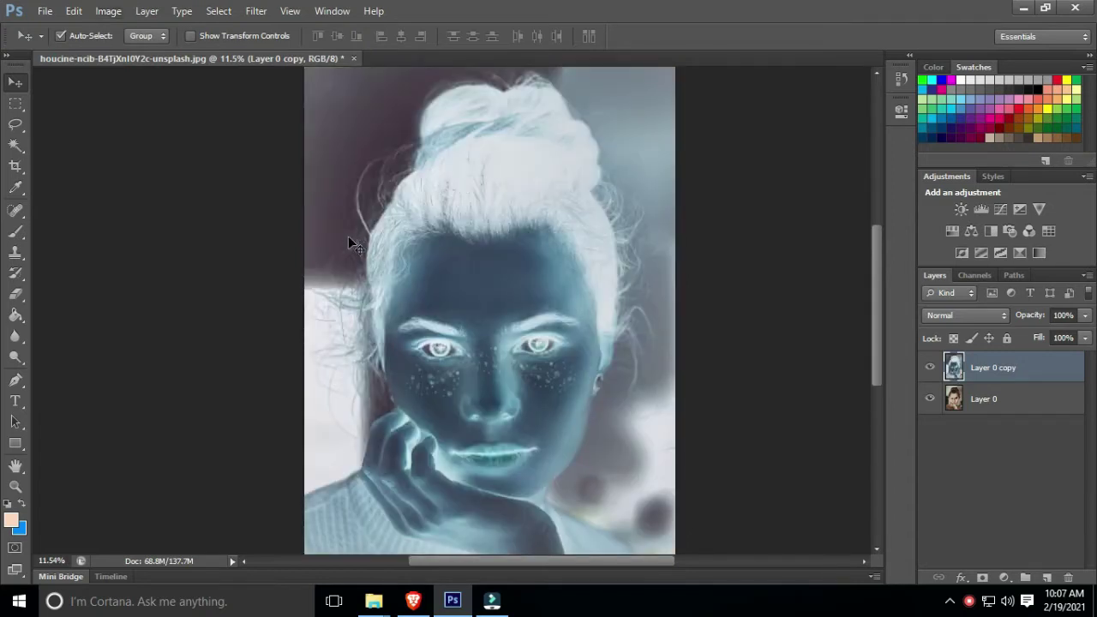
pyautogui.click(953, 315)
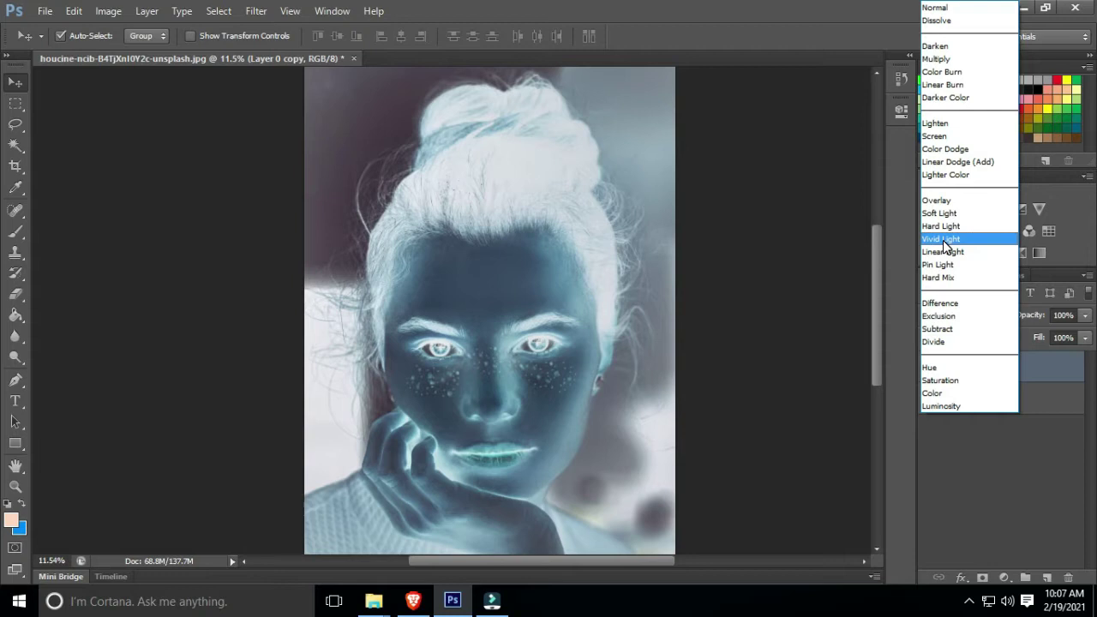
pyautogui.click(943, 240)
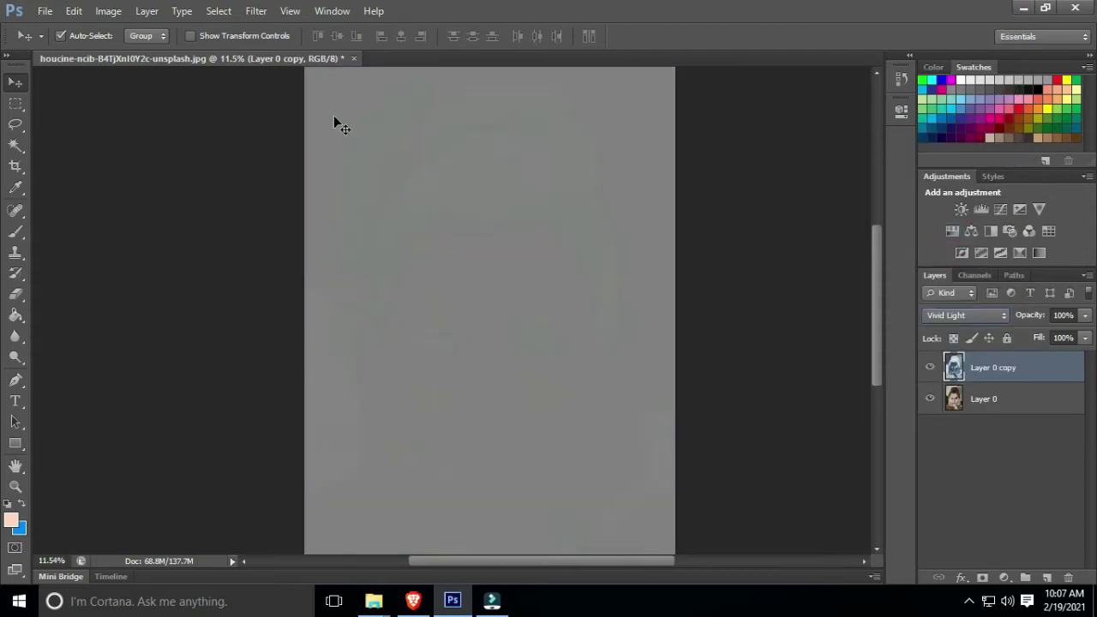
# Apply a High Pass filter with a radius of 30 pixels to Layer 0 copy.
pyautogui.click(255, 10)
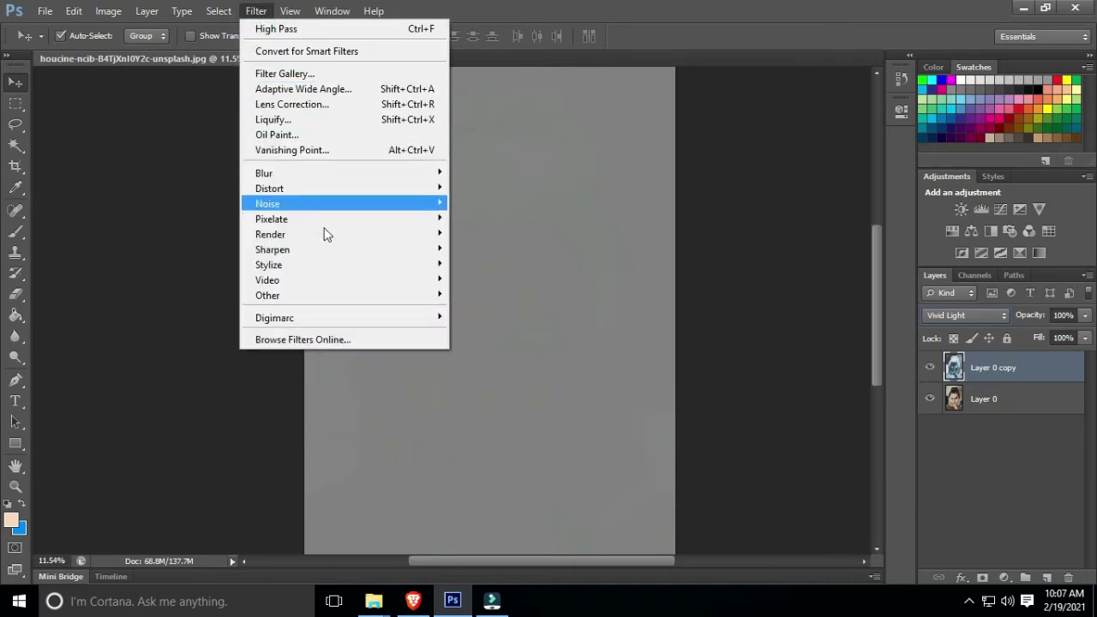
pyautogui.moveTo(356, 299)
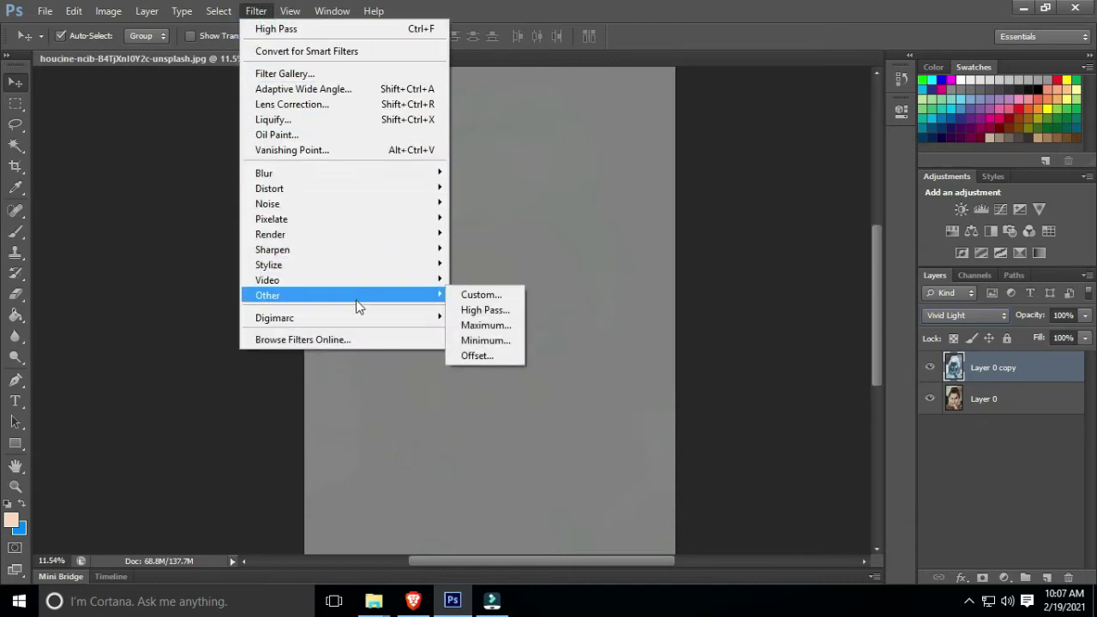
pyautogui.click(485, 310)
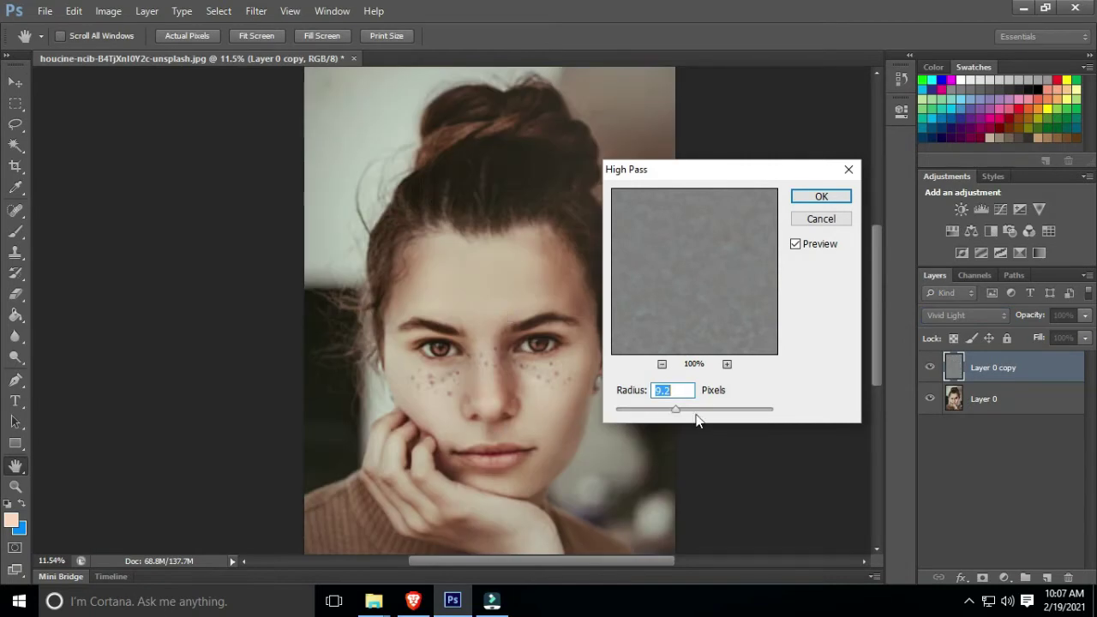
pyautogui.moveTo(677, 416); pyautogui.dragTo(690, 410)
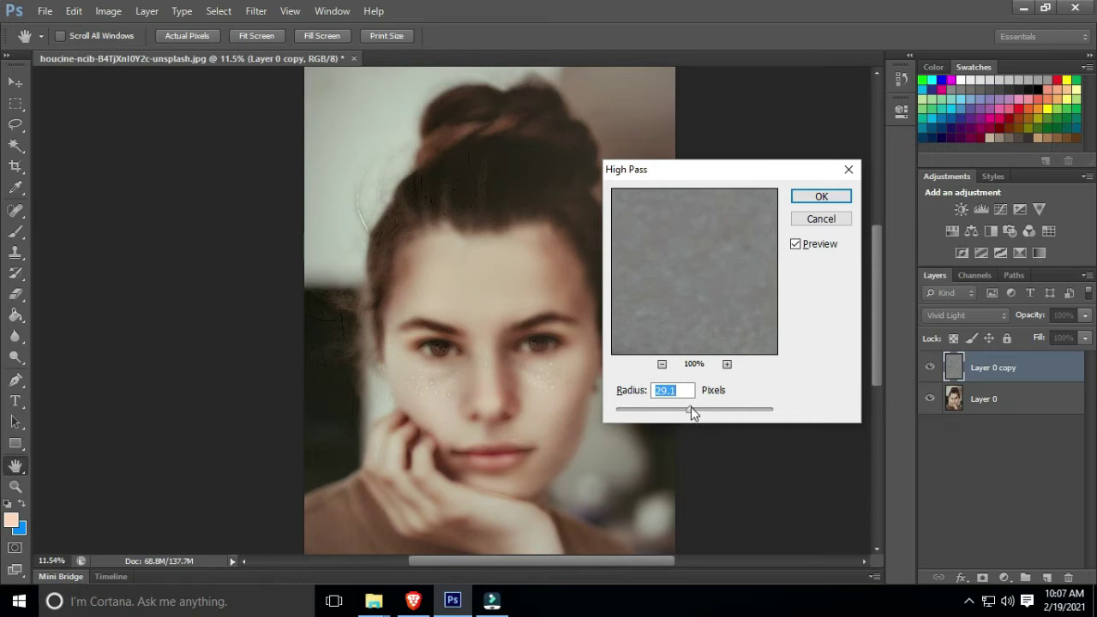
pyautogui.moveTo(686, 409); pyautogui.dragTo(689, 410)
pyautogui.doubleClick(684, 391)
pyautogui.write('30')
pyautogui.click(832, 197)
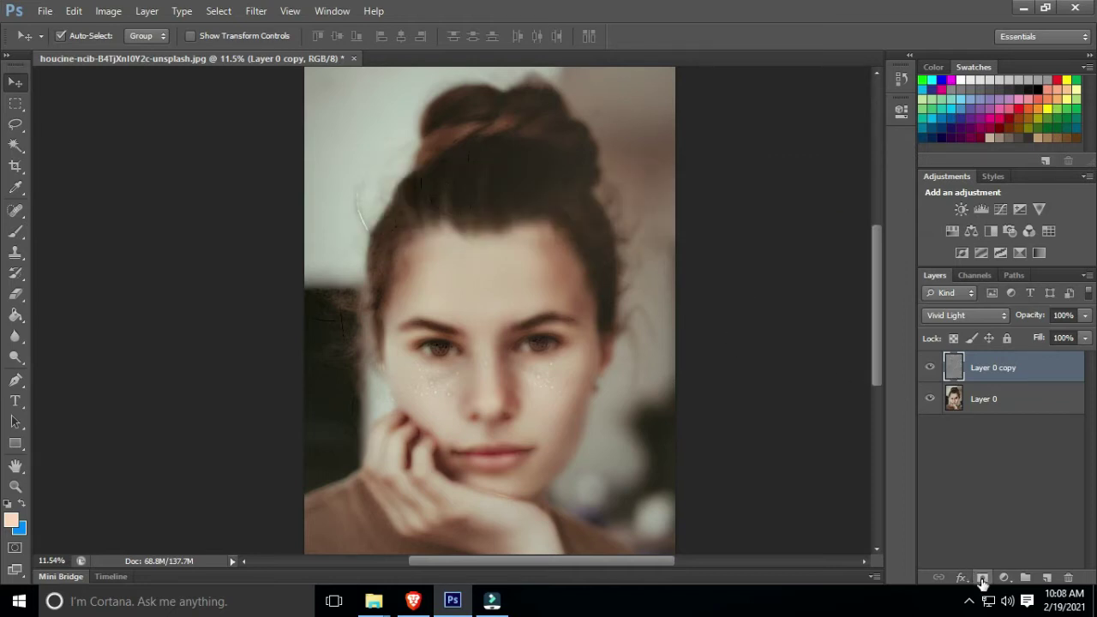
# Add a layer mask to Layer 0 copy and set the foreground colour to near-black #060505.
pyautogui.click(983, 578)
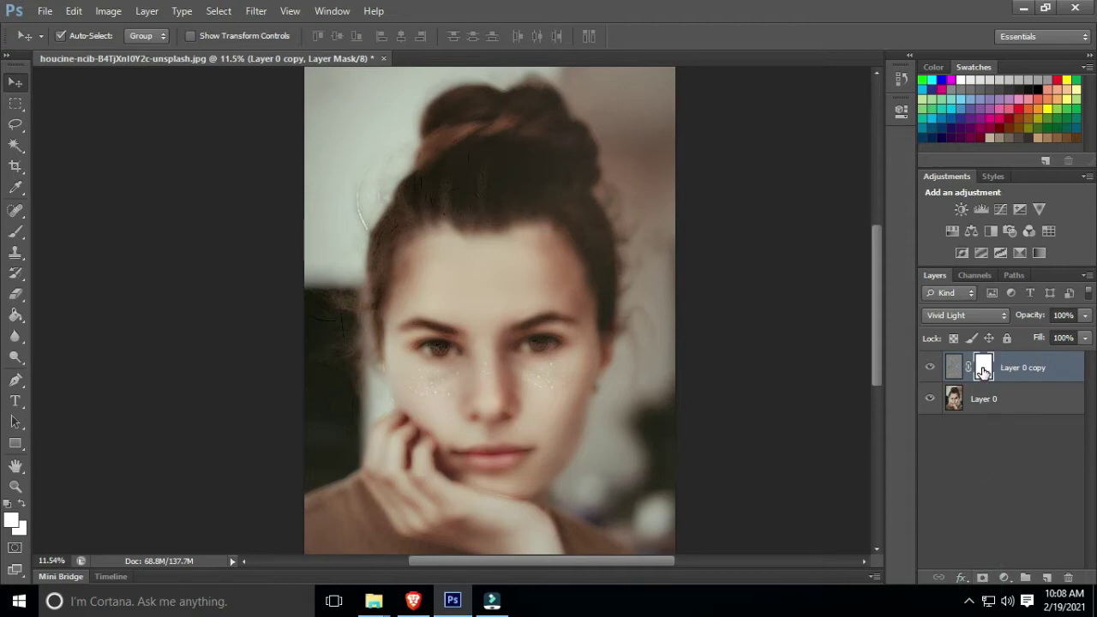
pyautogui.click(10, 521)
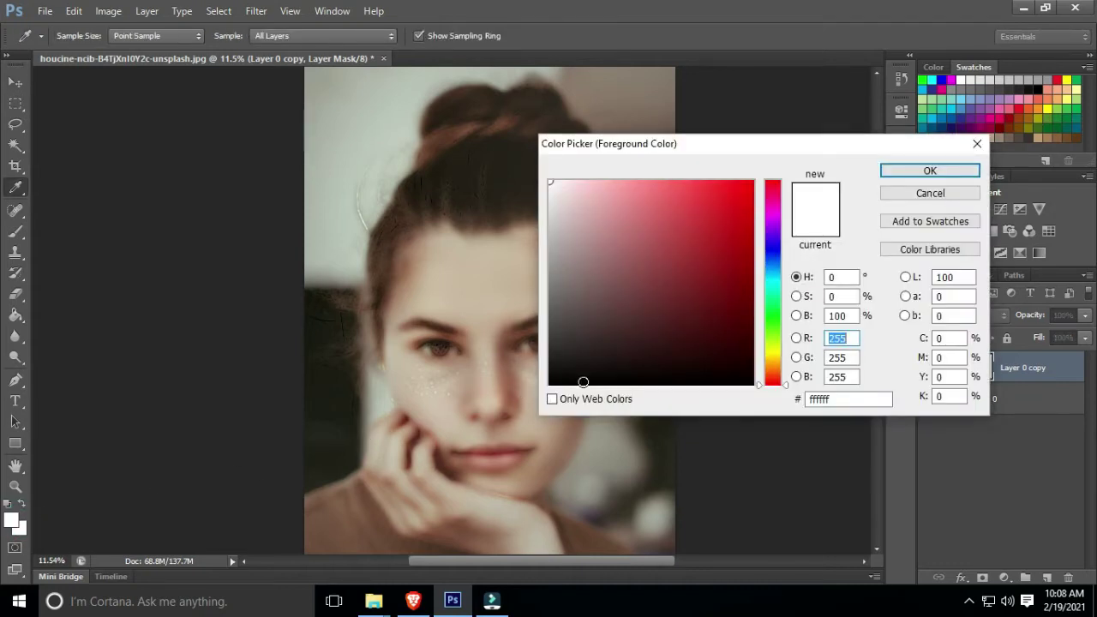
pyautogui.click(584, 380)
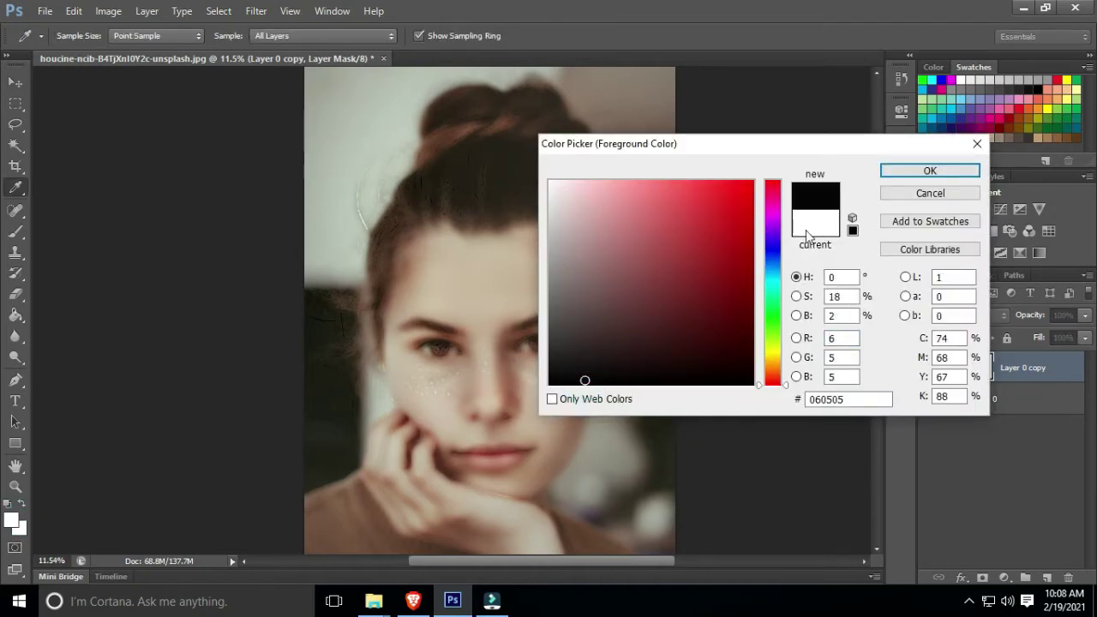
pyautogui.click(895, 171)
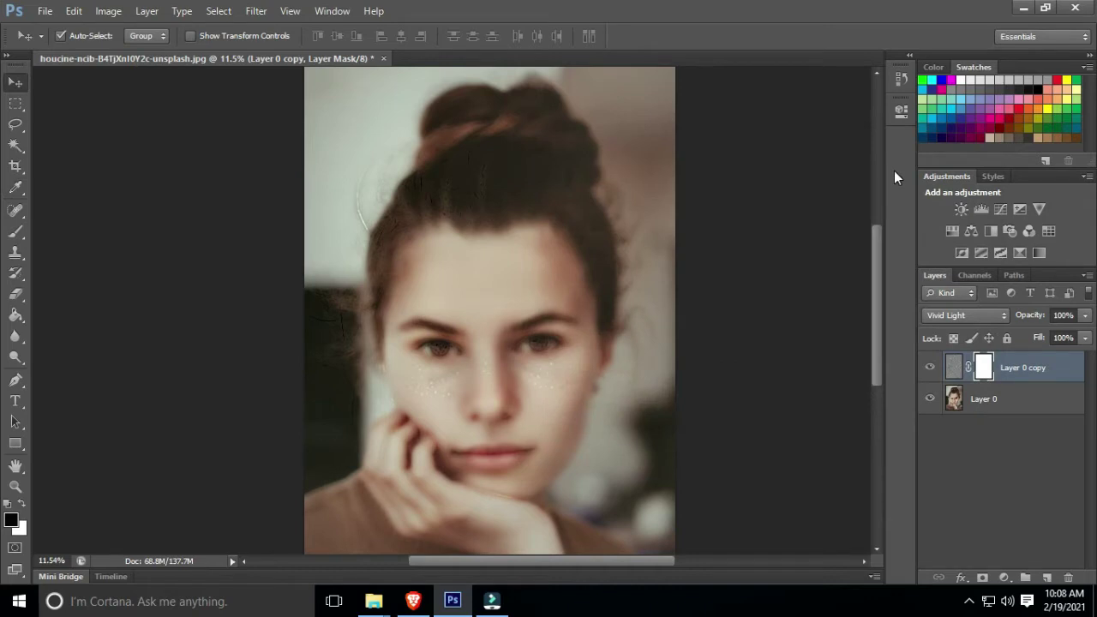
# Select the whole canvas, fill the layer mask with the foreground colour in Normal mode at 100% opacity, and deselect.
pyautogui.click(225, 11)
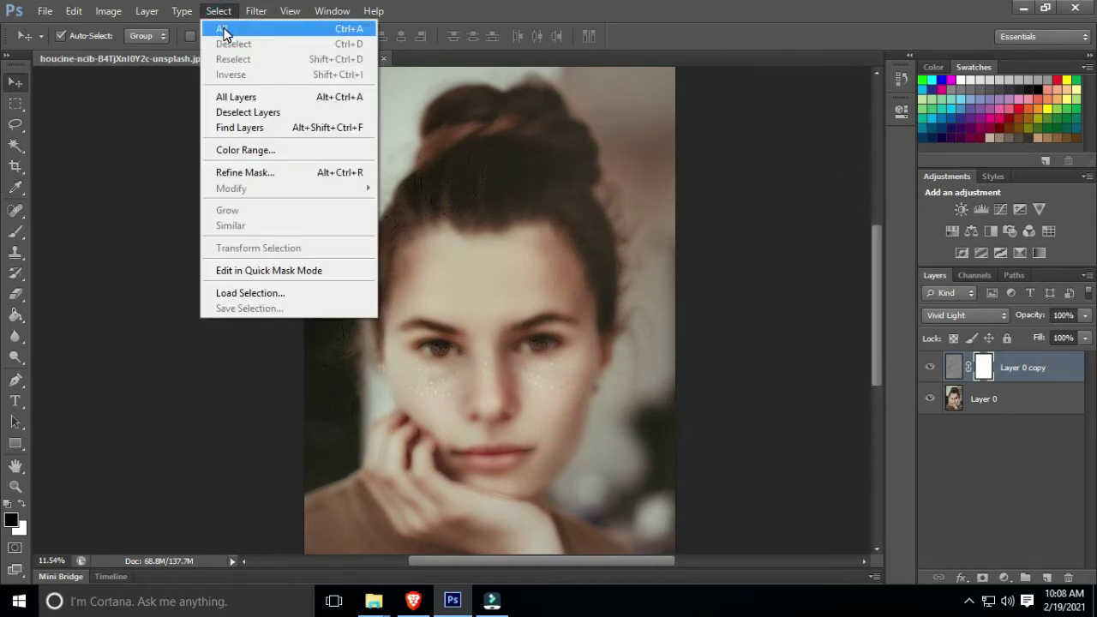
pyautogui.click(225, 31)
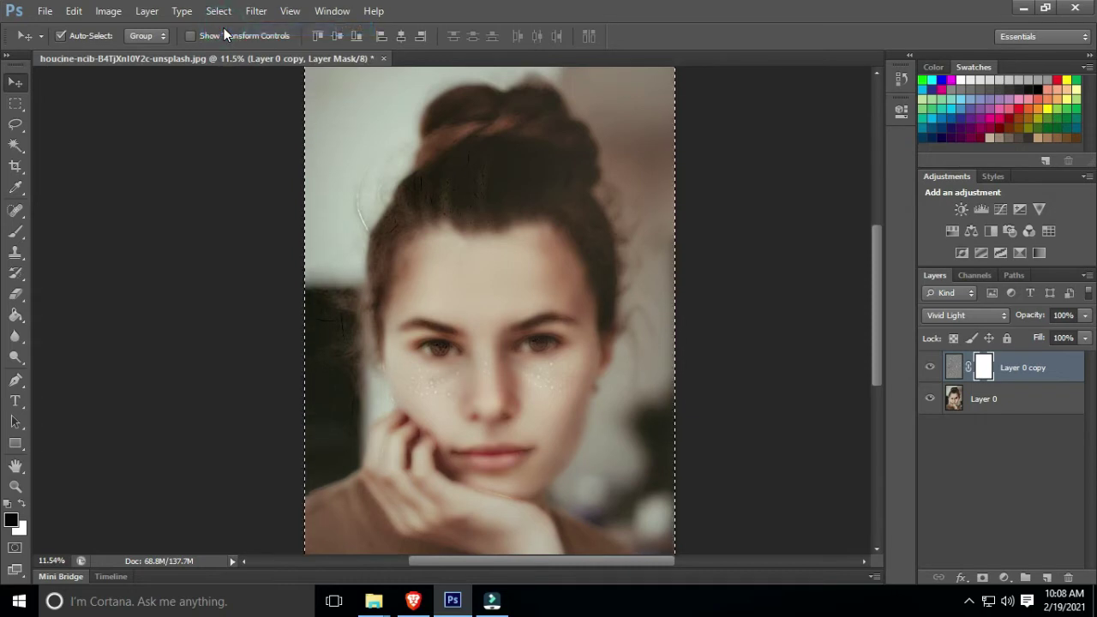
pyautogui.click(76, 11)
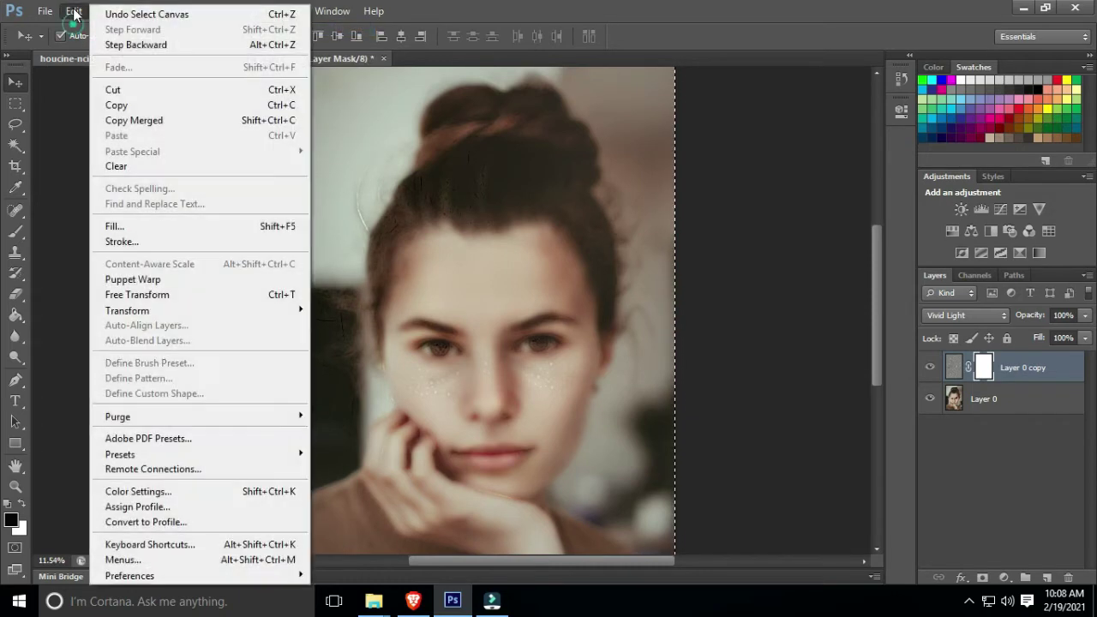
pyautogui.click(130, 226)
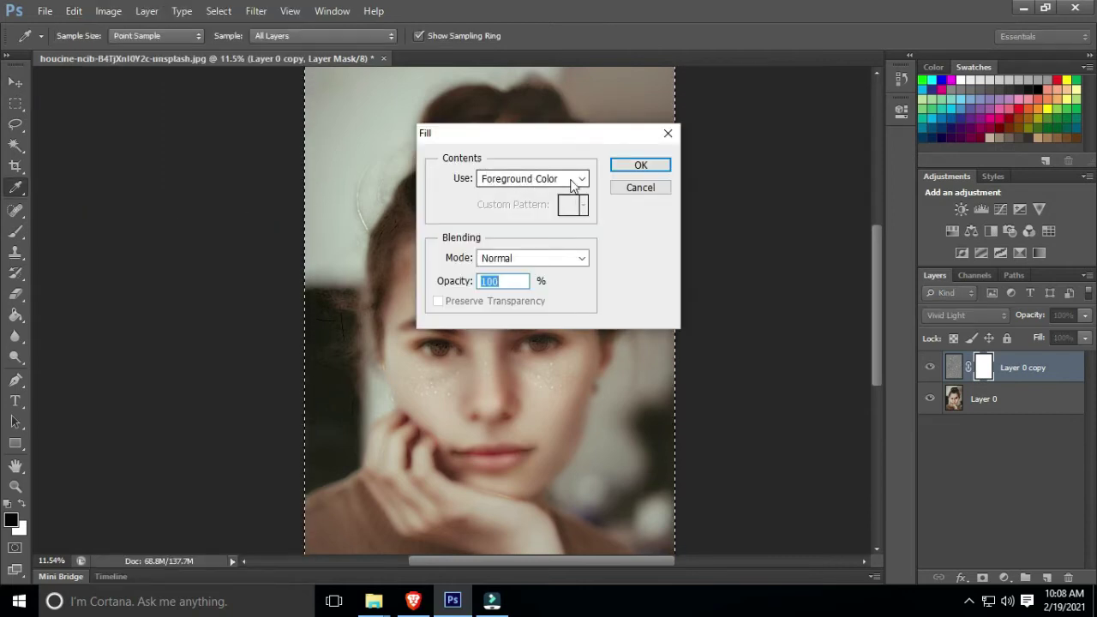
pyautogui.click(578, 181)
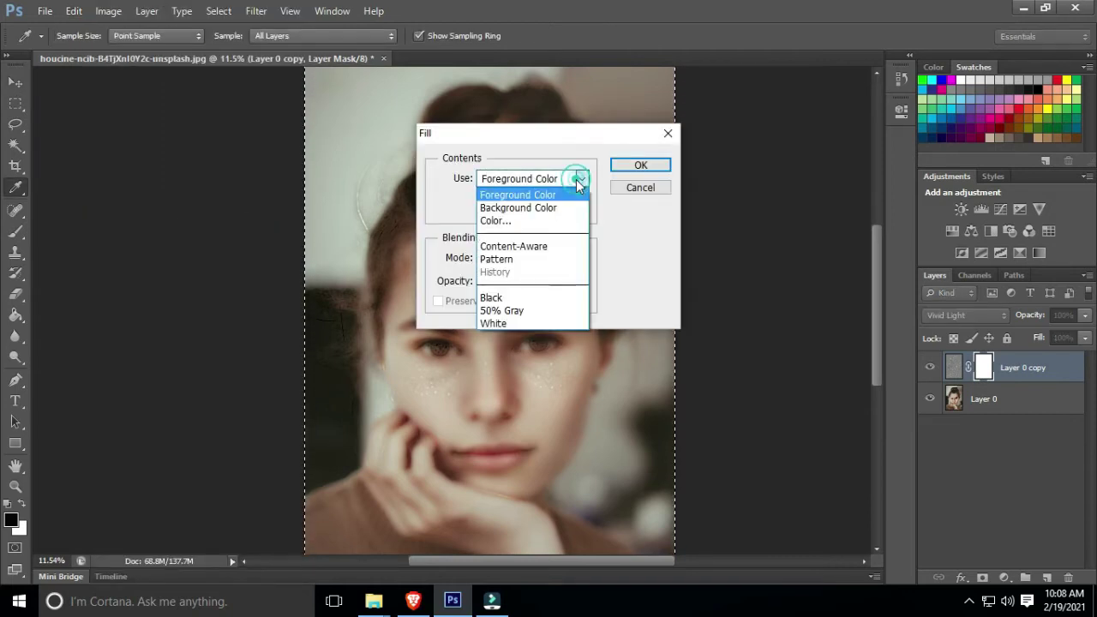
pyautogui.click(523, 196)
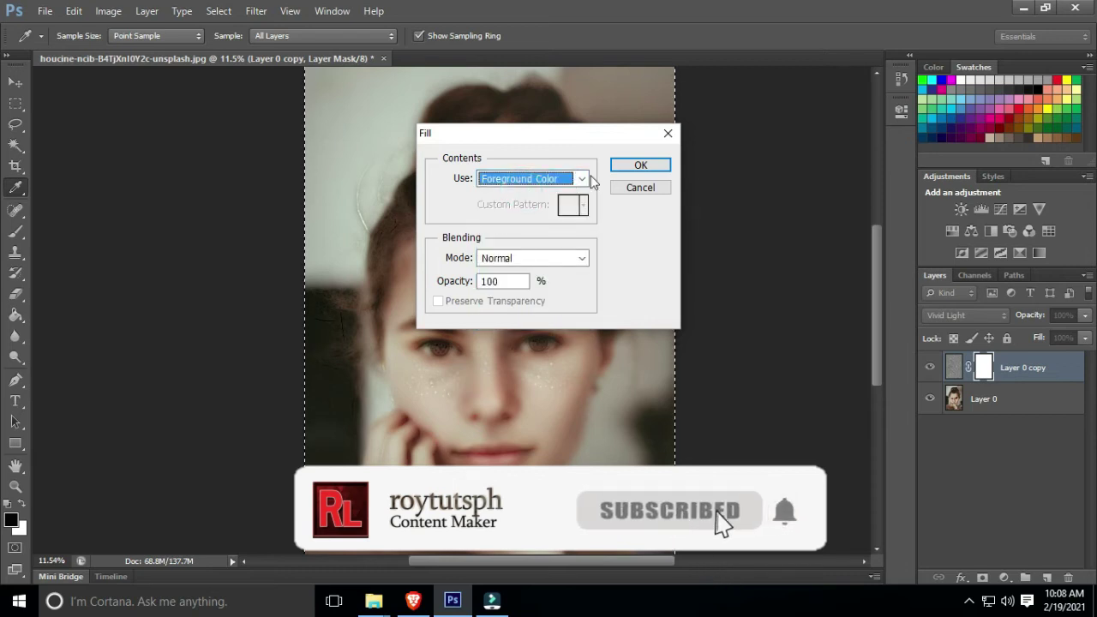
pyautogui.click(629, 166)
pyautogui.press('v')
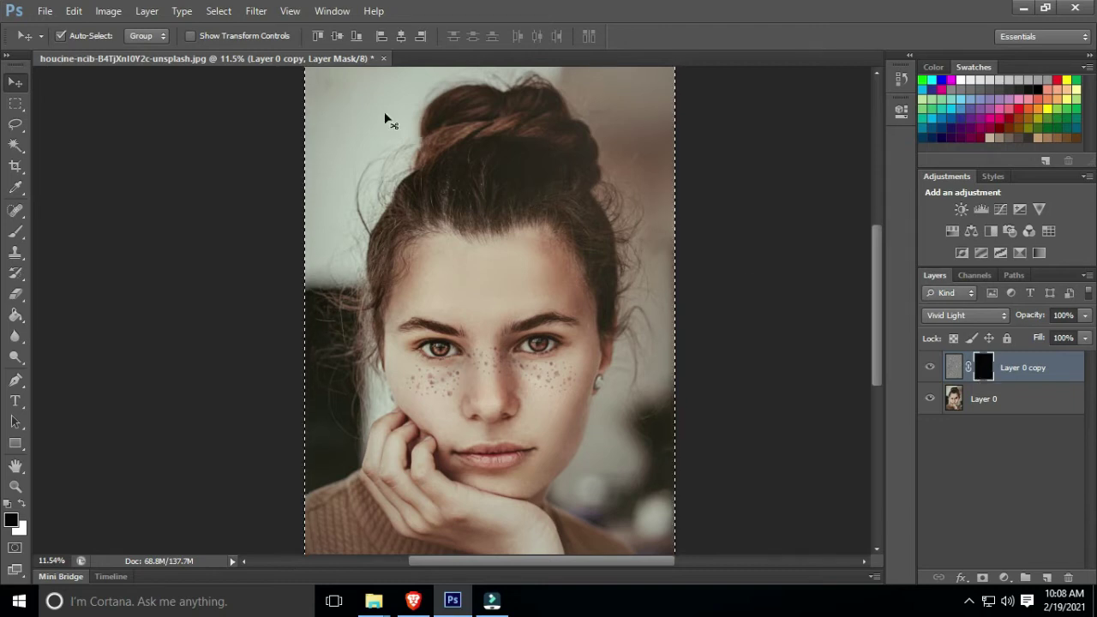
pyautogui.click(223, 13)
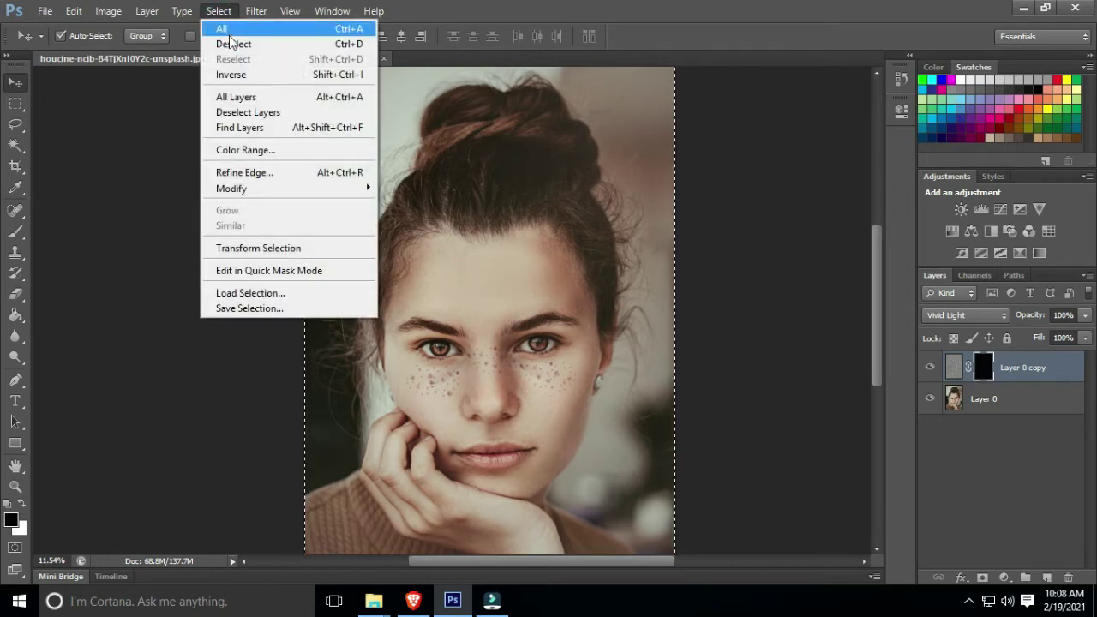
pyautogui.click(229, 45)
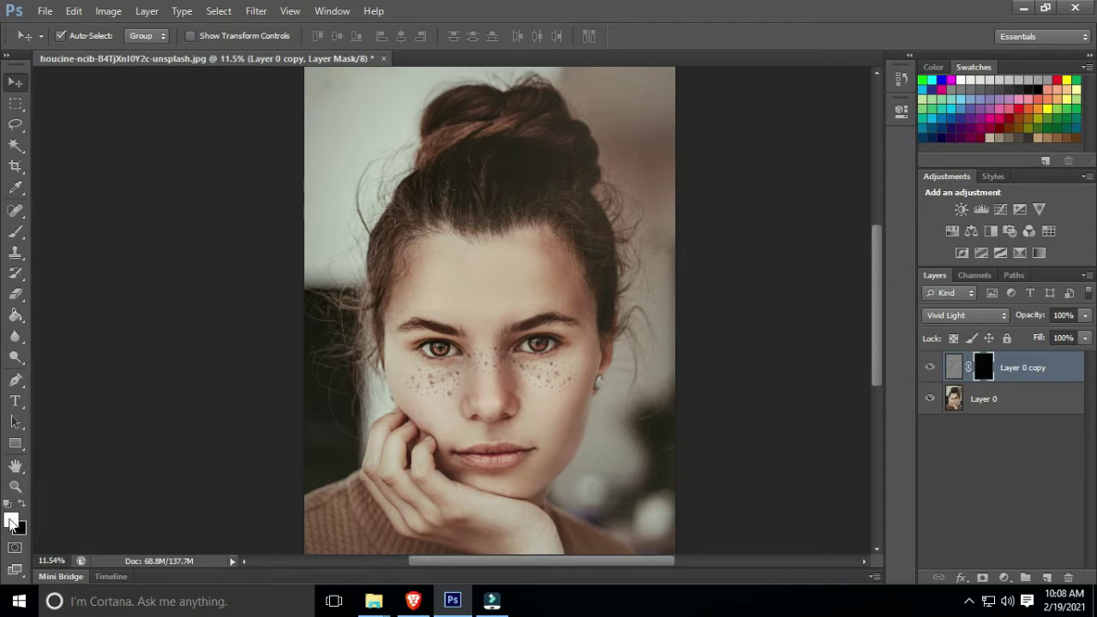
# Choose the Brush tool with a size of 149 px, 0% hardness and 100% opacity.
pyautogui.click(19, 234)
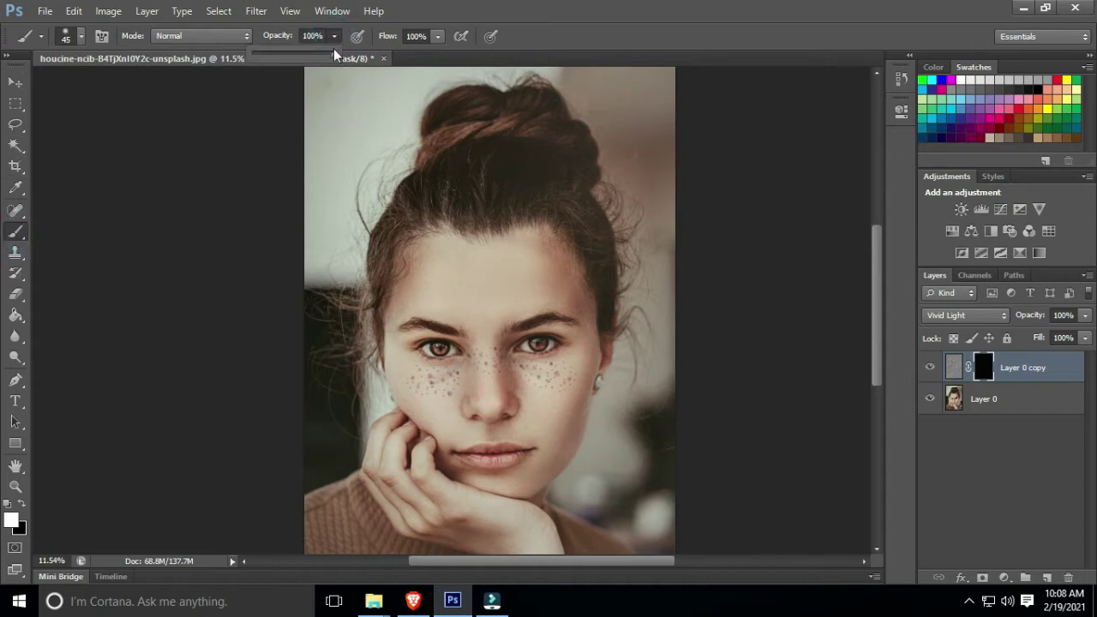
pyautogui.click(319, 35)
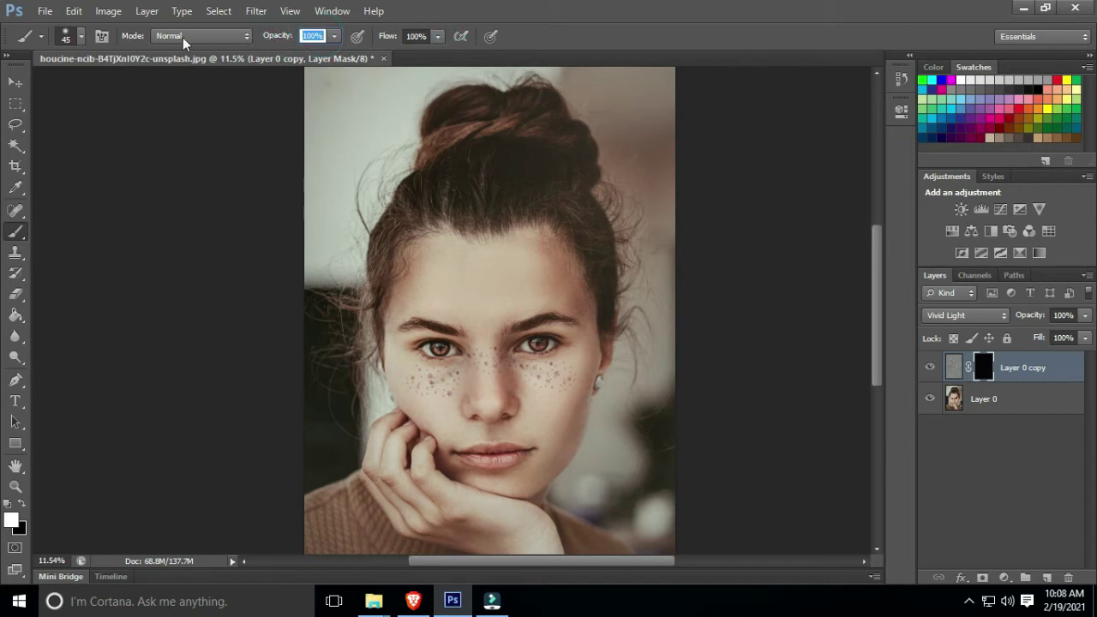
pyautogui.click(82, 36)
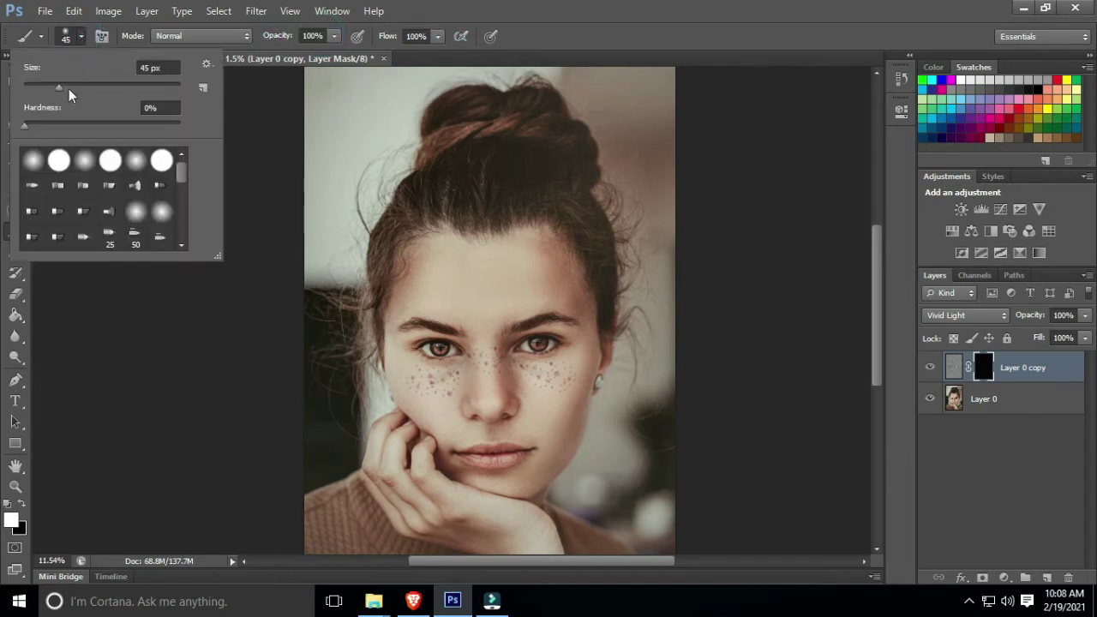
pyautogui.moveTo(67, 91); pyautogui.dragTo(101, 88)
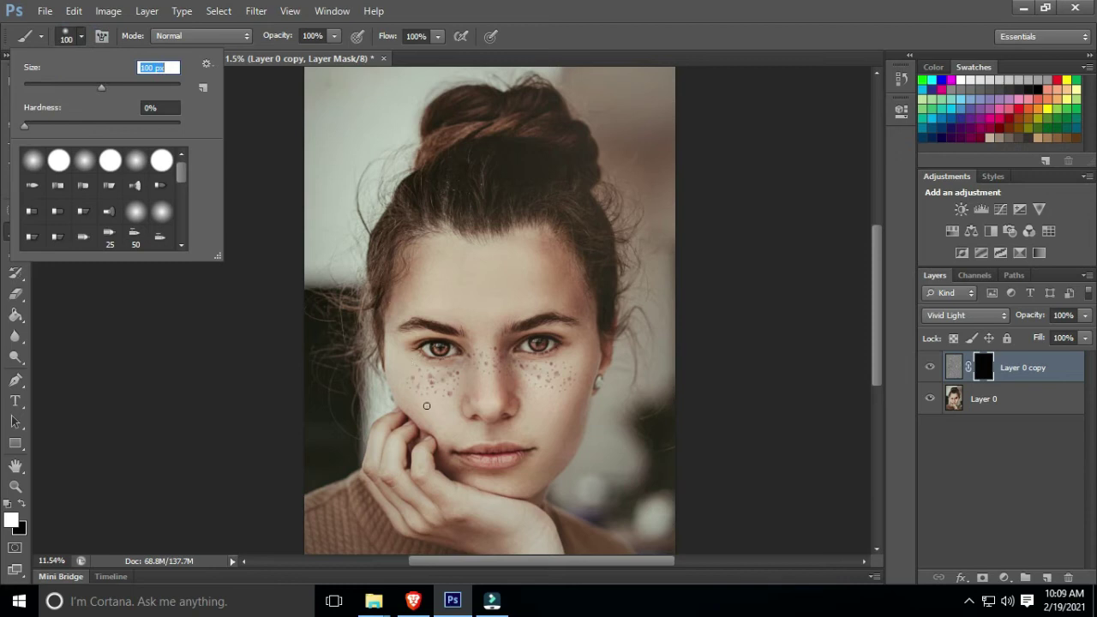
pyautogui.moveTo(98, 85); pyautogui.dragTo(120, 88)
pyautogui.click(162, 106)
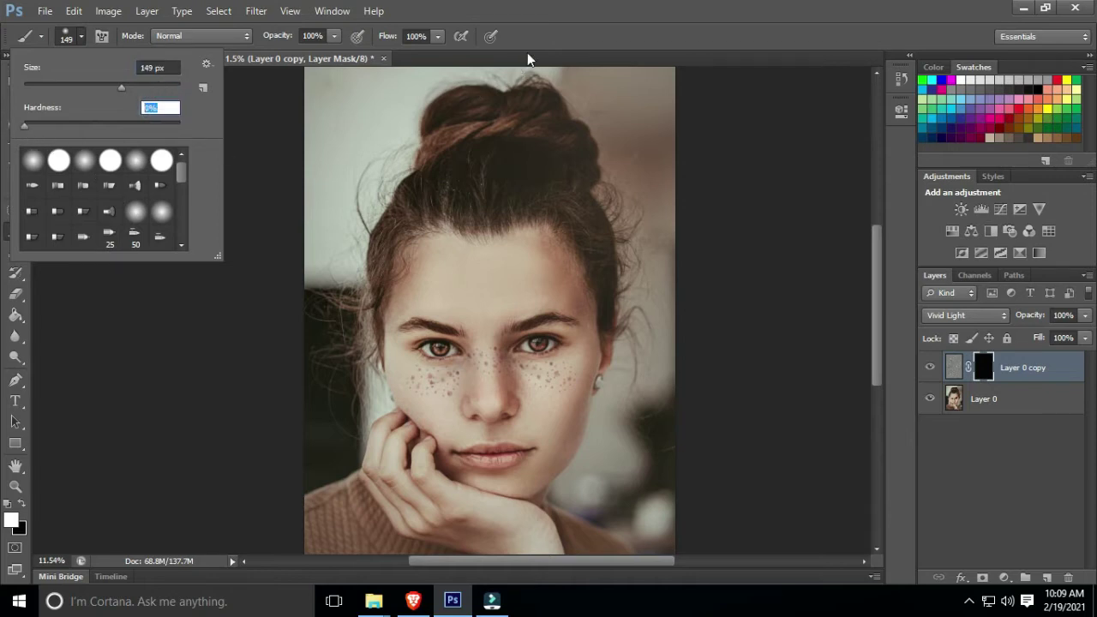
pyautogui.click(546, 29)
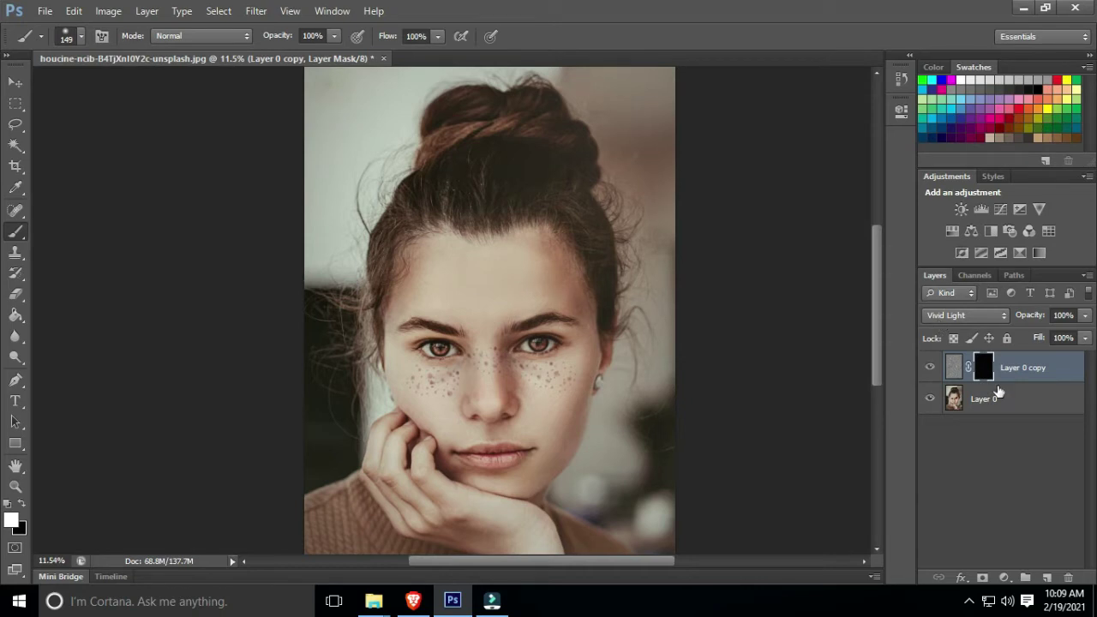
# Paint white on Layer 0 copy's mask over the freckled cheek beside the hand to smooth the skin.
pyautogui.click(983, 370)
pyautogui.scroll(5, 443, 398)
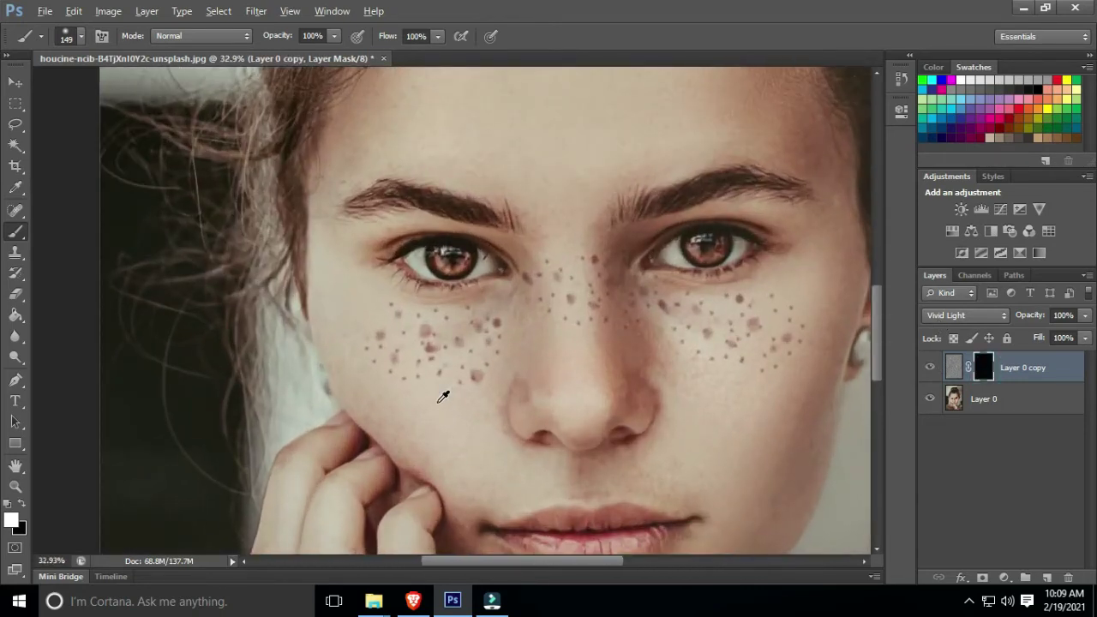
pyautogui.scroll(2, 443, 397)
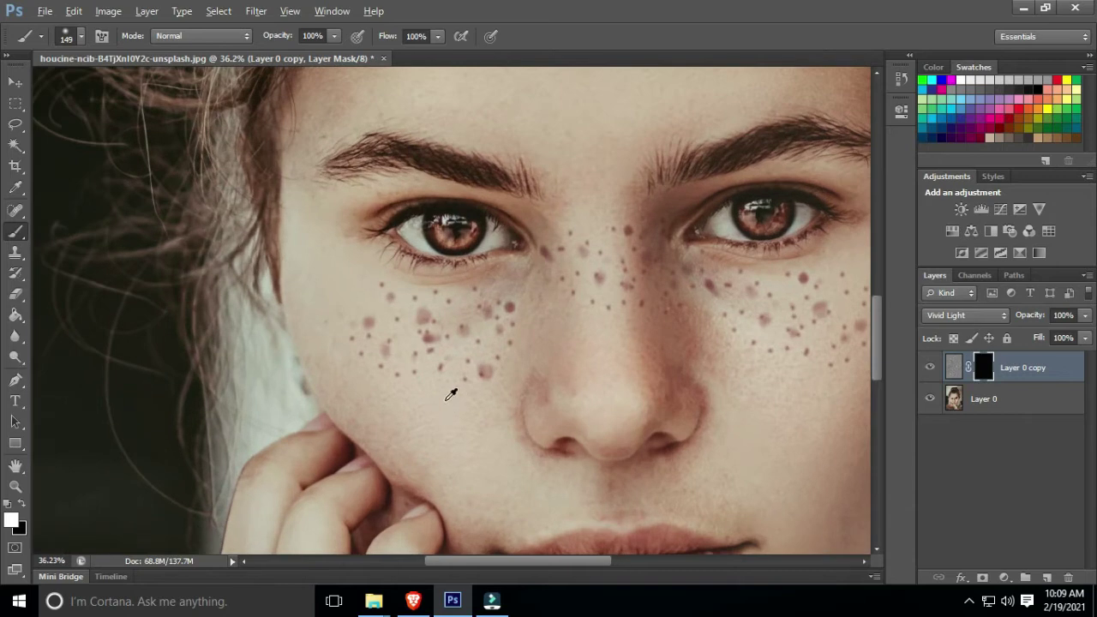
pyautogui.moveTo(387, 375)
pyautogui.mouseDown()
pyautogui.moveTo(355, 345)
pyautogui.moveTo(367, 335)
pyautogui.moveTo(372, 284)
pyautogui.moveTo(433, 299)
pyautogui.moveTo(416, 343)
pyautogui.moveTo(426, 366)
pyautogui.moveTo(436, 357)
pyautogui.moveTo(453, 403)
pyautogui.moveTo(499, 345)
pyautogui.moveTo(431, 399)
pyautogui.moveTo(361, 398)
pyautogui.moveTo(329, 369)
pyautogui.moveTo(350, 408)
pyautogui.moveTo(428, 474)
pyautogui.moveTo(443, 421)
pyautogui.moveTo(479, 462)
pyautogui.moveTo(502, 460)
pyautogui.moveTo(470, 339)
pyautogui.moveTo(483, 316)
pyautogui.moveTo(468, 303)
pyautogui.moveTo(499, 326)
pyautogui.moveTo(517, 306)
pyautogui.moveTo(412, 323)
pyautogui.moveTo(431, 372)
pyautogui.moveTo(436, 338)
pyautogui.moveTo(519, 444)
pyautogui.mouseUp()
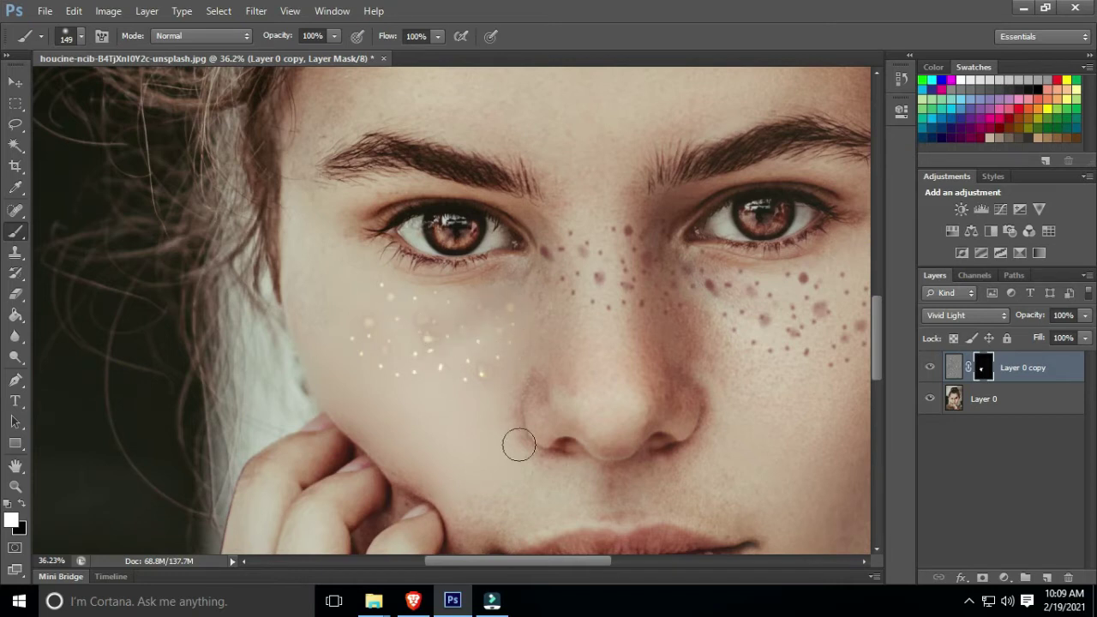
# Paint white on the mask over the freckled cheek on the earring side to smooth the skin.
pyautogui.moveTo(648, 390); pyautogui.dragTo(392, 398)
pyautogui.moveTo(603, 325)
pyautogui.mouseDown()
pyautogui.moveTo(573, 368)
pyautogui.moveTo(587, 343)
pyautogui.moveTo(563, 363)
pyautogui.moveTo(502, 350)
pyautogui.moveTo(556, 346)
pyautogui.moveTo(596, 305)
pyautogui.moveTo(595, 288)
pyautogui.moveTo(509, 296)
pyautogui.moveTo(569, 324)
pyautogui.moveTo(487, 295)
pyautogui.mouseUp()
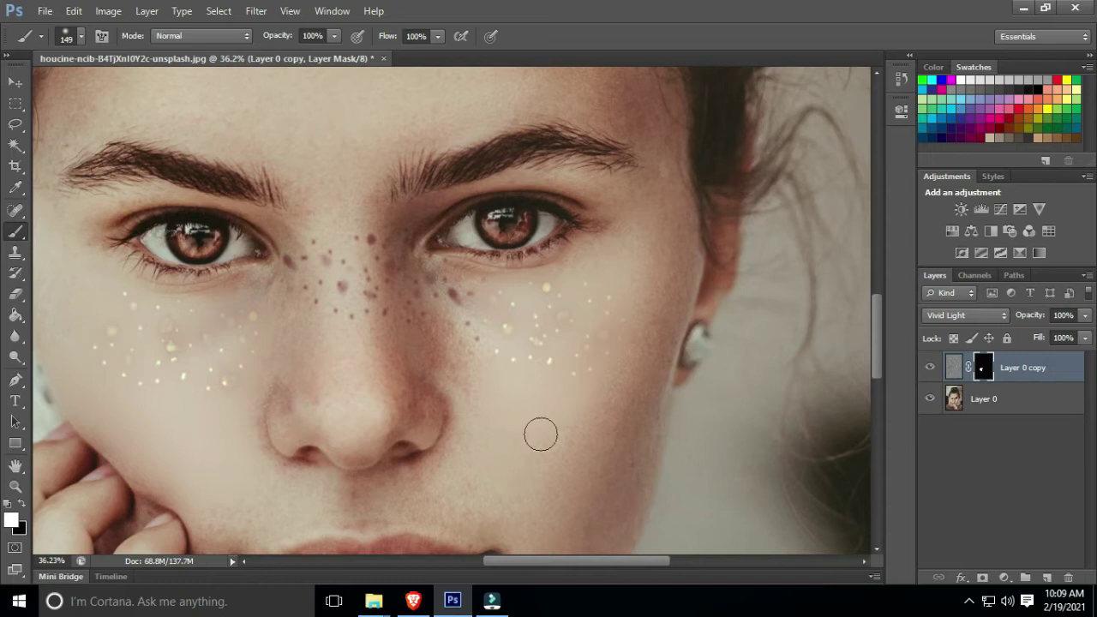
pyautogui.moveTo(502, 517)
pyautogui.mouseDown()
pyautogui.moveTo(472, 500)
pyautogui.moveTo(489, 502)
pyautogui.mouseUp()
# Reduce the brush size to 74 px and paint white on the mask over the freckles across the bridge of the nose.
pyautogui.press('space')
pyautogui.moveTo(299, 351); pyautogui.dragTo(379, 424)
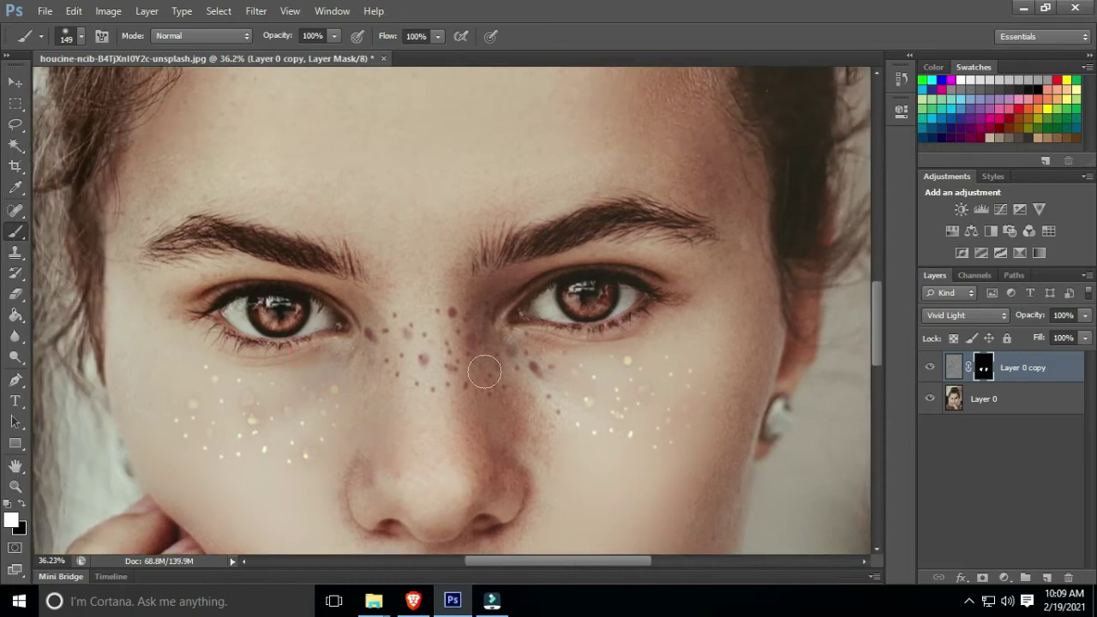
pyautogui.scroll(5, 443, 366)
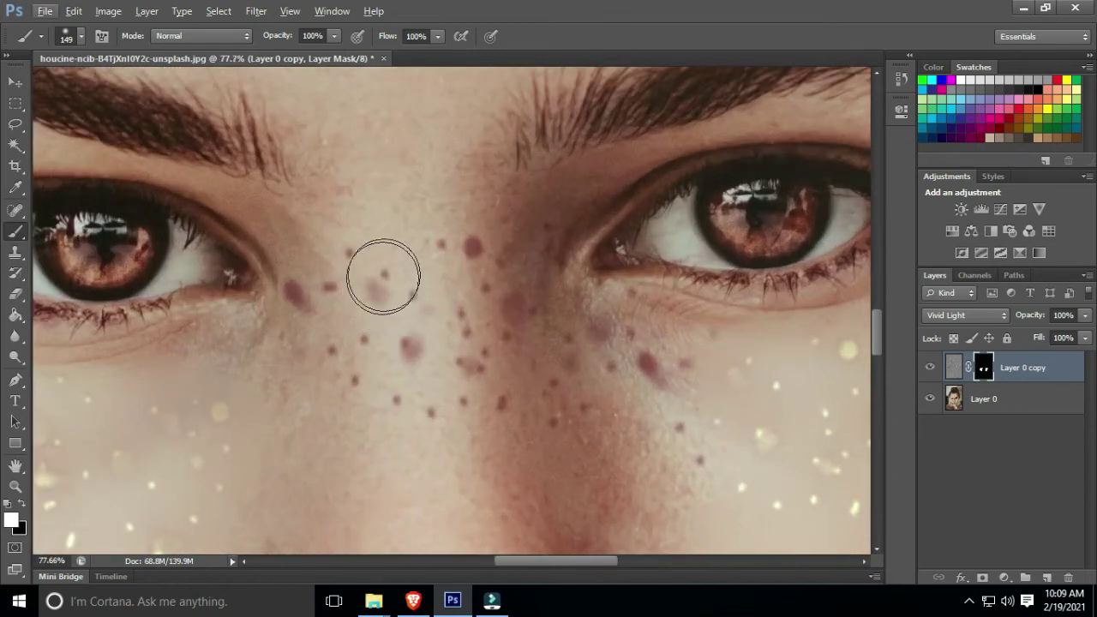
pyautogui.click(81, 36)
pyautogui.moveTo(121, 90); pyautogui.dragTo(89, 88)
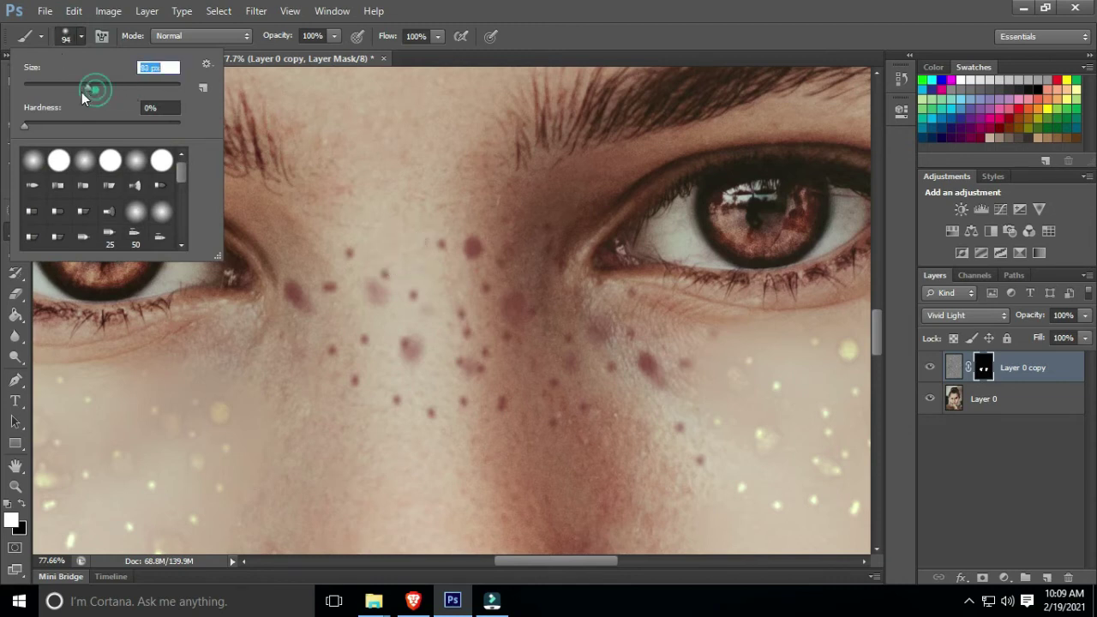
pyautogui.click(512, 24)
pyautogui.click(411, 225)
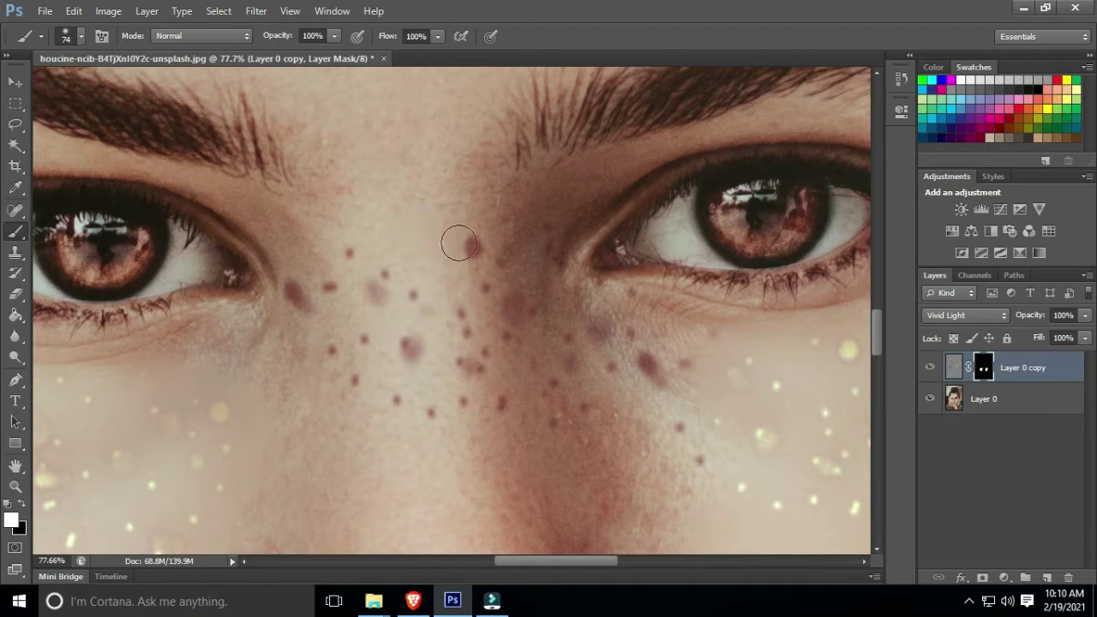
pyautogui.moveTo(472, 235)
pyautogui.mouseDown()
pyautogui.moveTo(420, 297)
pyautogui.moveTo(391, 260)
pyautogui.moveTo(381, 281)
pyautogui.moveTo(354, 257)
pyautogui.mouseUp()
pyautogui.moveTo(407, 372)
pyautogui.mouseDown()
pyautogui.moveTo(414, 368)
pyautogui.moveTo(425, 420)
pyautogui.moveTo(389, 394)
pyautogui.moveTo(357, 343)
pyautogui.moveTo(333, 352)
pyautogui.moveTo(353, 379)
pyautogui.moveTo(318, 343)
pyautogui.moveTo(294, 289)
pyautogui.moveTo(325, 287)
pyautogui.moveTo(339, 310)
pyautogui.mouseUp()
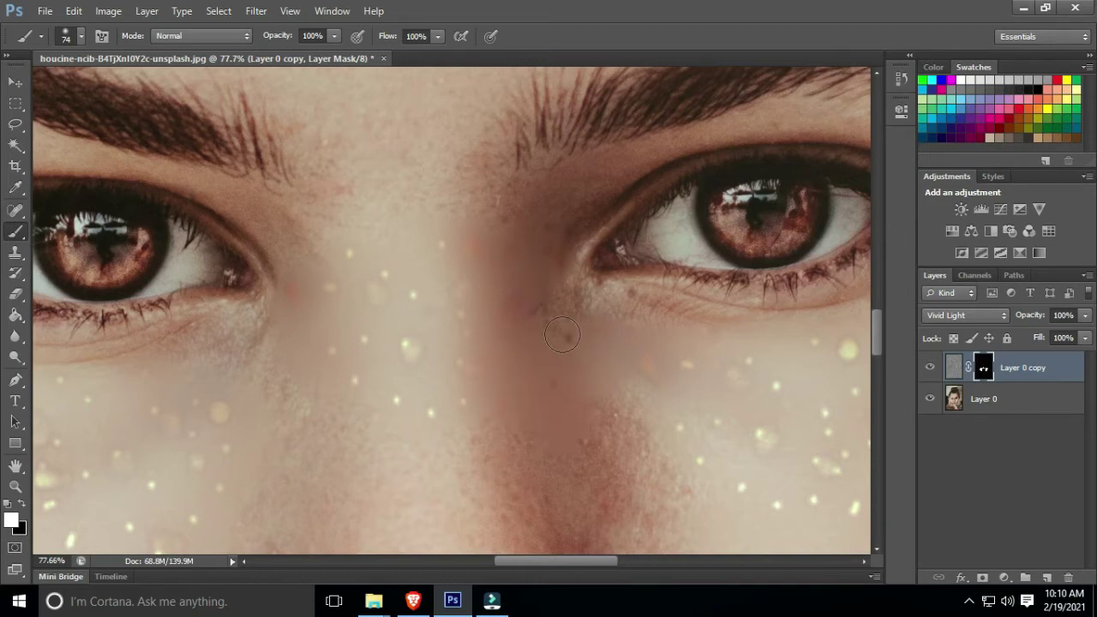
# Paint white on Layer 0 copy's mask over the sides and wings of the nose to smooth the skin.
pyautogui.scroll(-8, 507, 444)
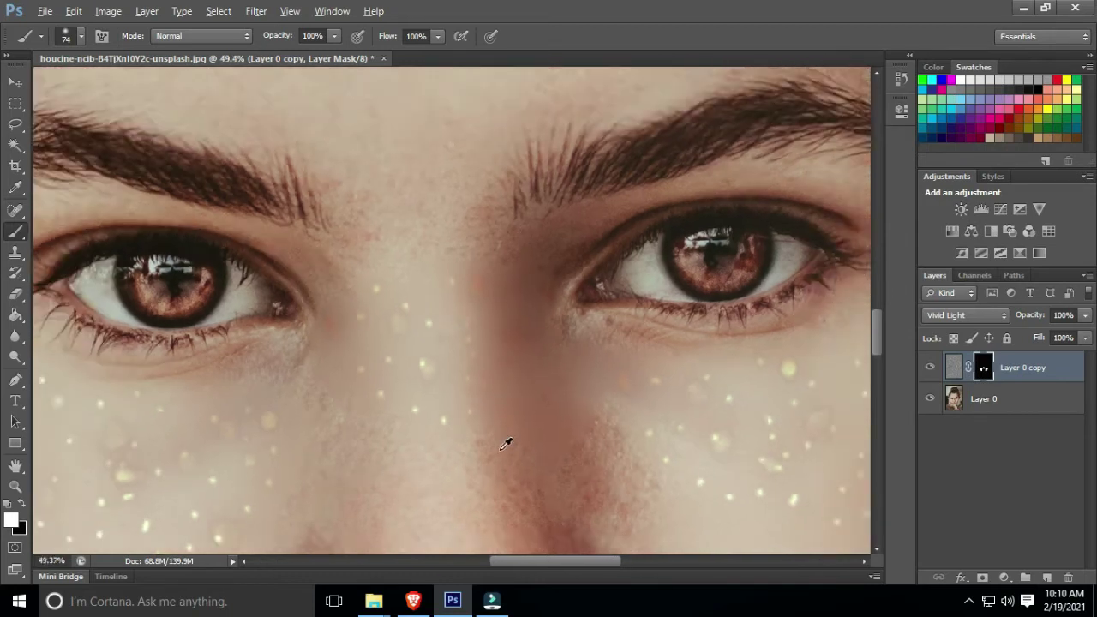
pyautogui.moveTo(451, 485); pyautogui.dragTo(449, 365)
pyautogui.moveTo(449, 430); pyautogui.dragTo(446, 394)
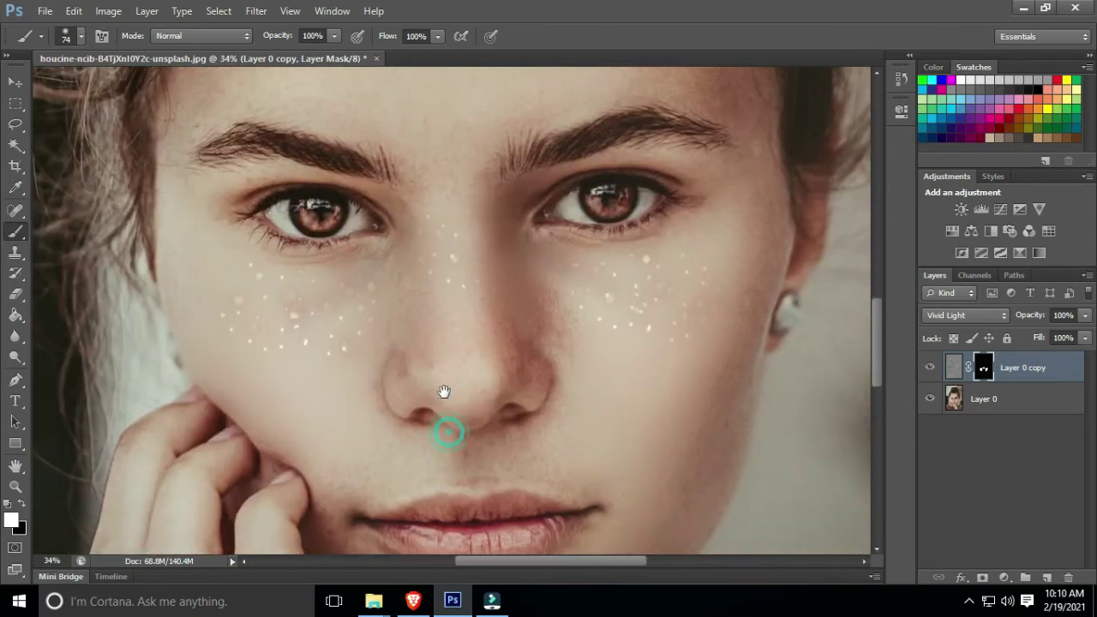
pyautogui.scroll(6, 565, 363)
pyautogui.scroll(1, 561, 357)
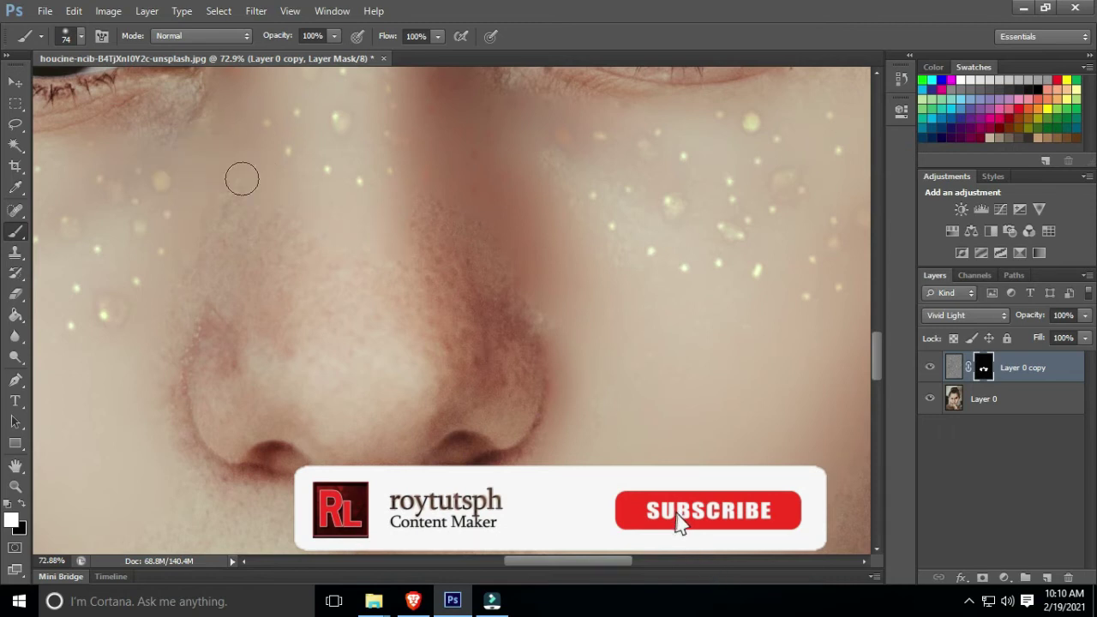
pyautogui.scroll(-8, 527, 346)
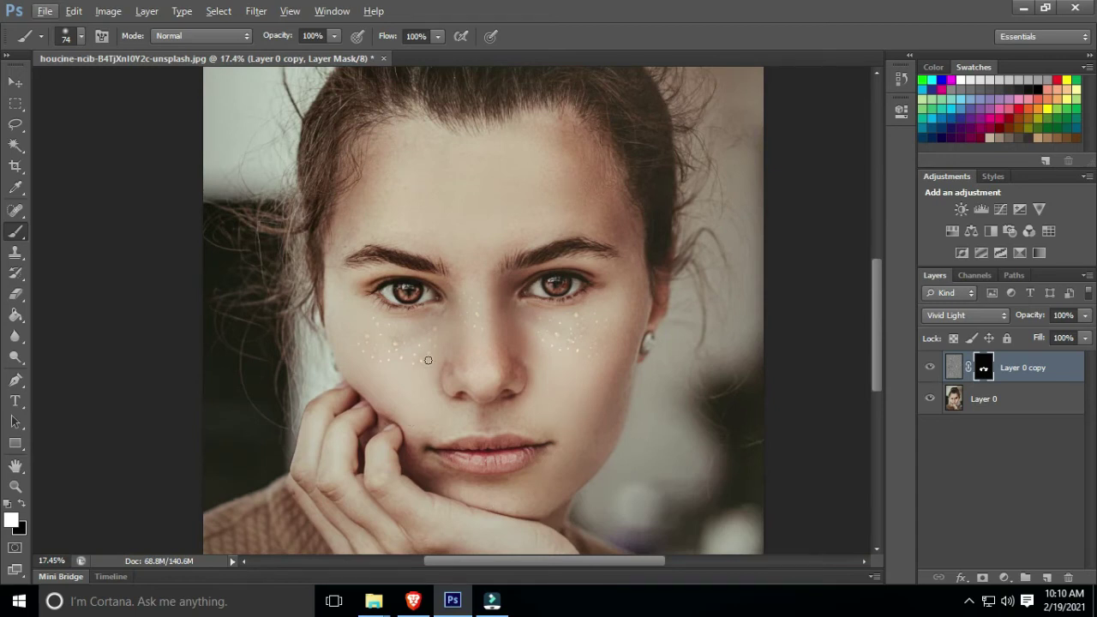
pyautogui.scroll(8, 466, 401)
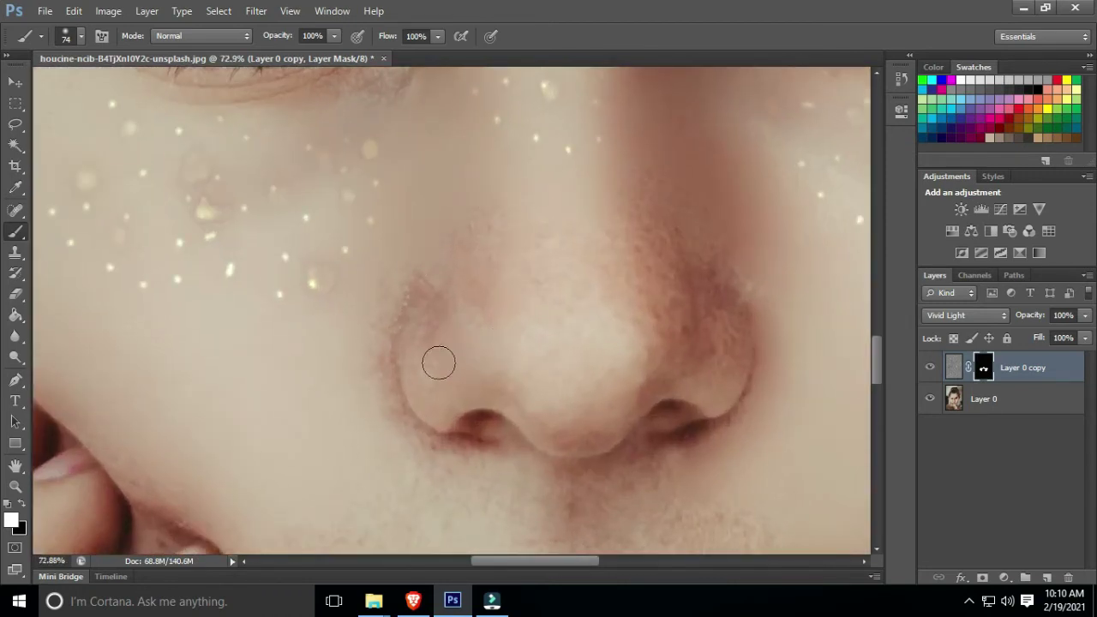
# Merge Layer 0 copy down into Layer 0.
pyautogui.scroll(-4, 594, 428)
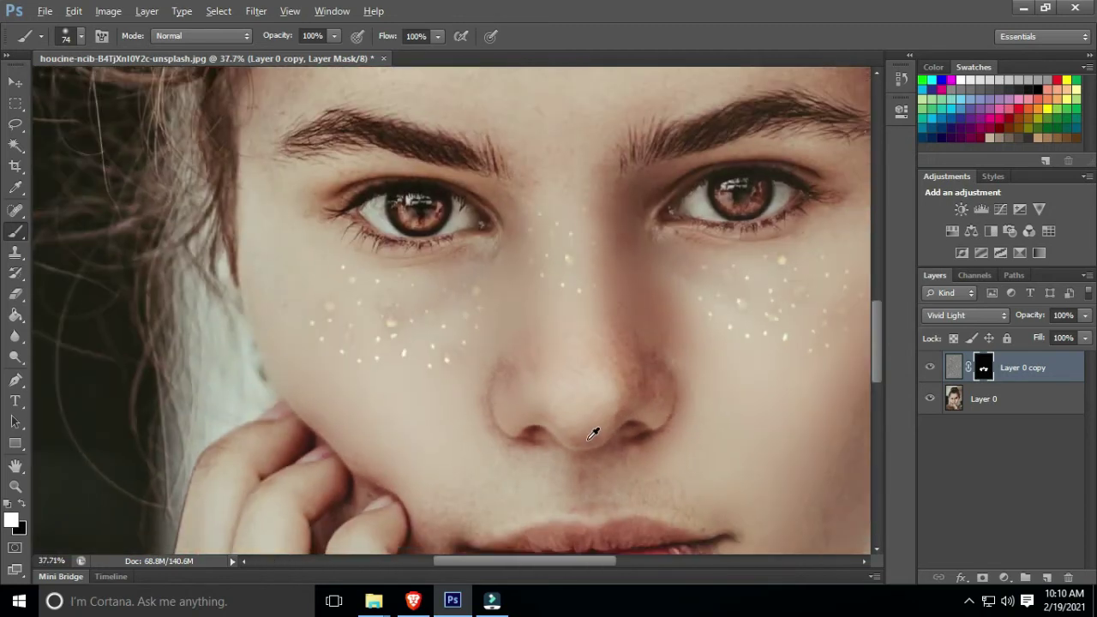
pyautogui.scroll(-3, 595, 431)
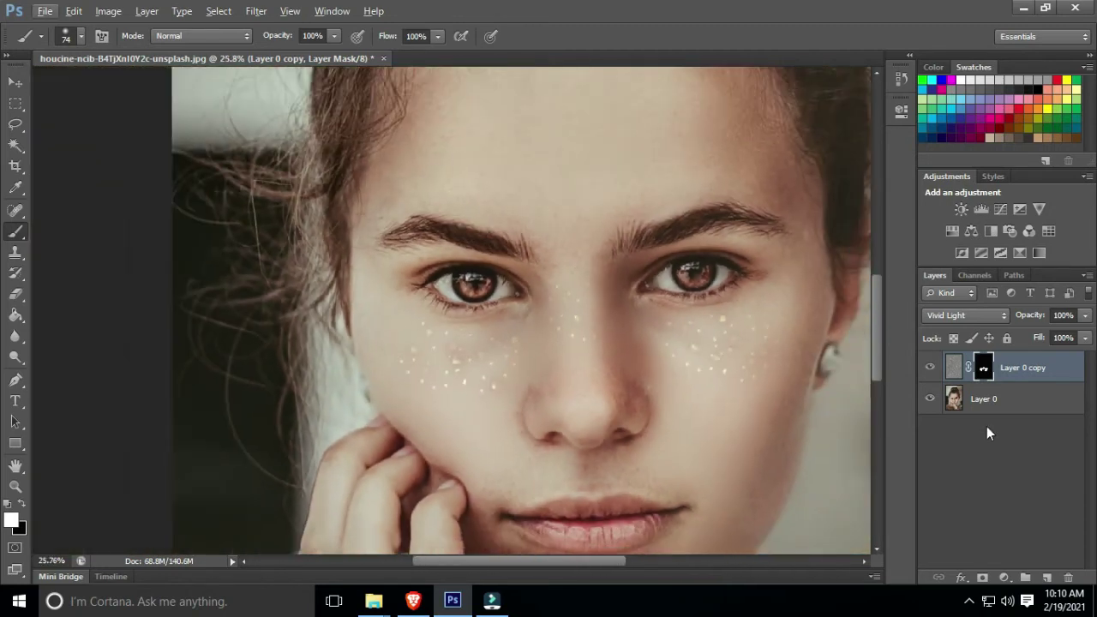
pyautogui.rightClick(1014, 374)
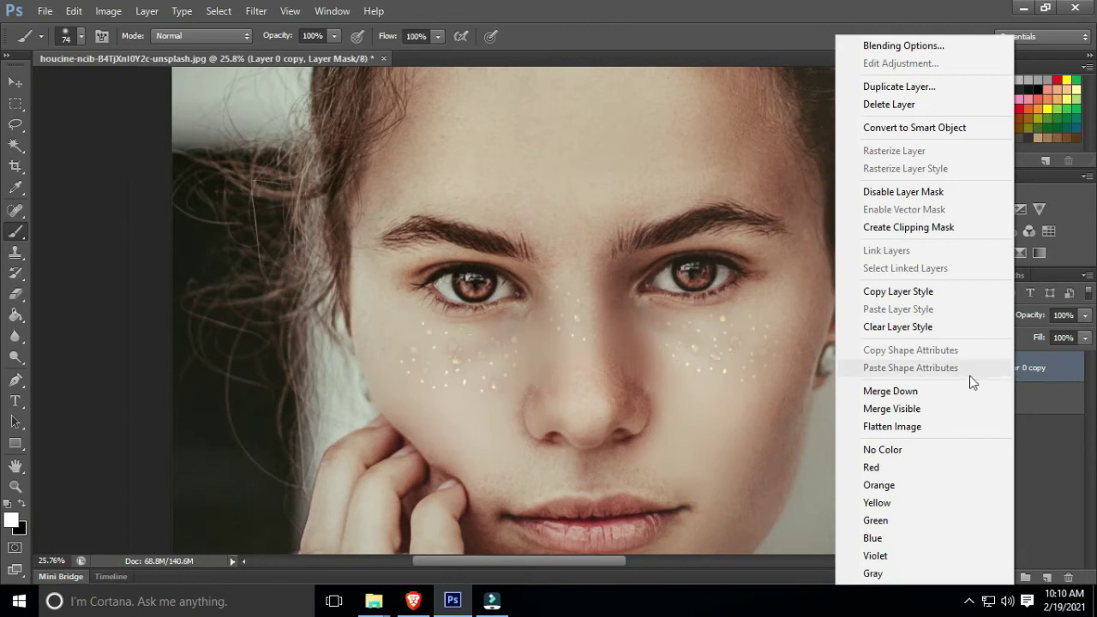
pyautogui.click(906, 393)
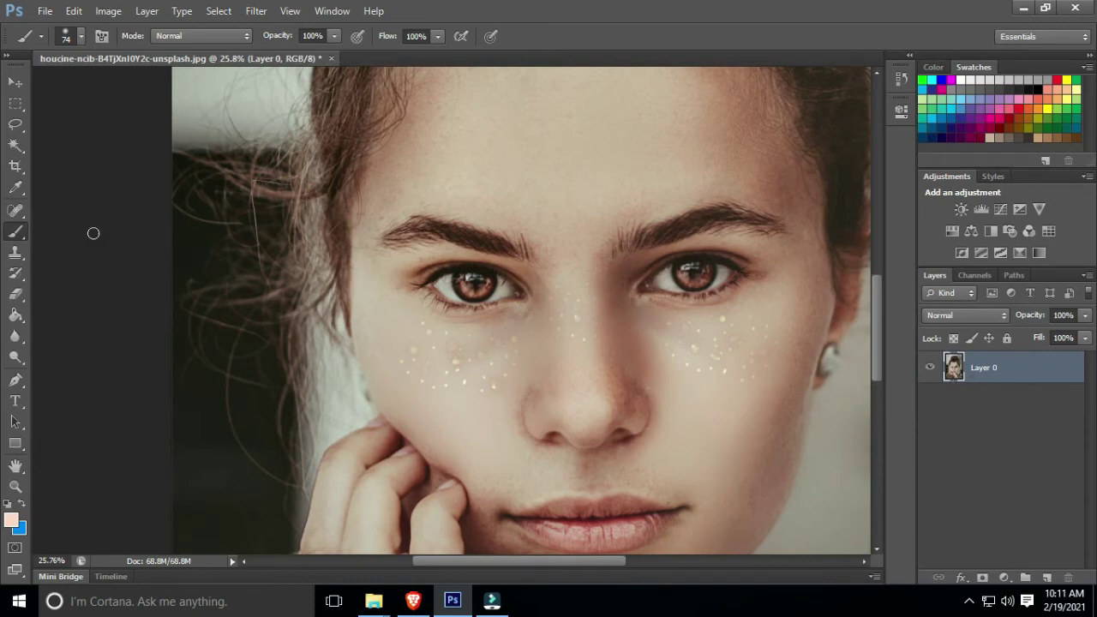
# Remove the bright spots along the lower part of the hand-side cheek with the Content-Aware Spot Healing Brush at 60 px.
pyautogui.click(18, 216)
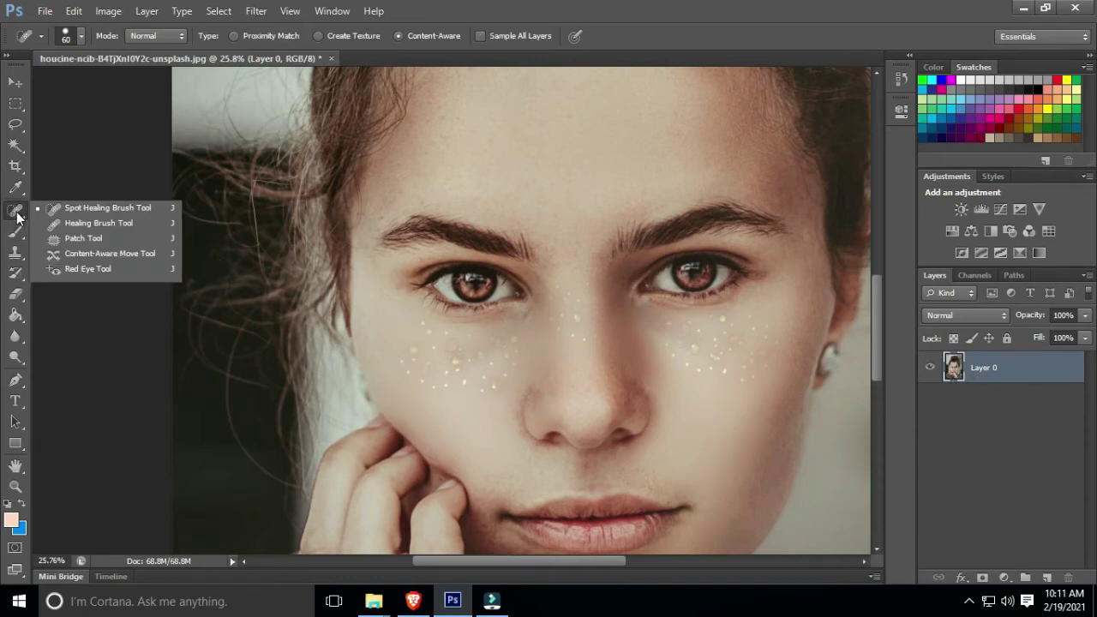
pyautogui.click(83, 206)
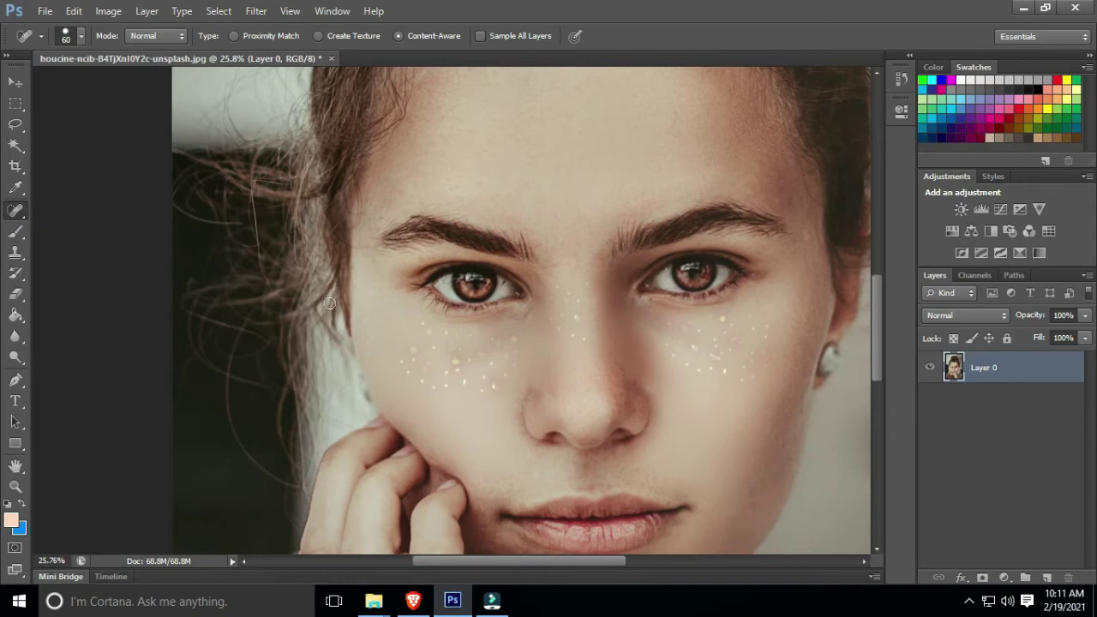
pyautogui.scroll(5, 462, 394)
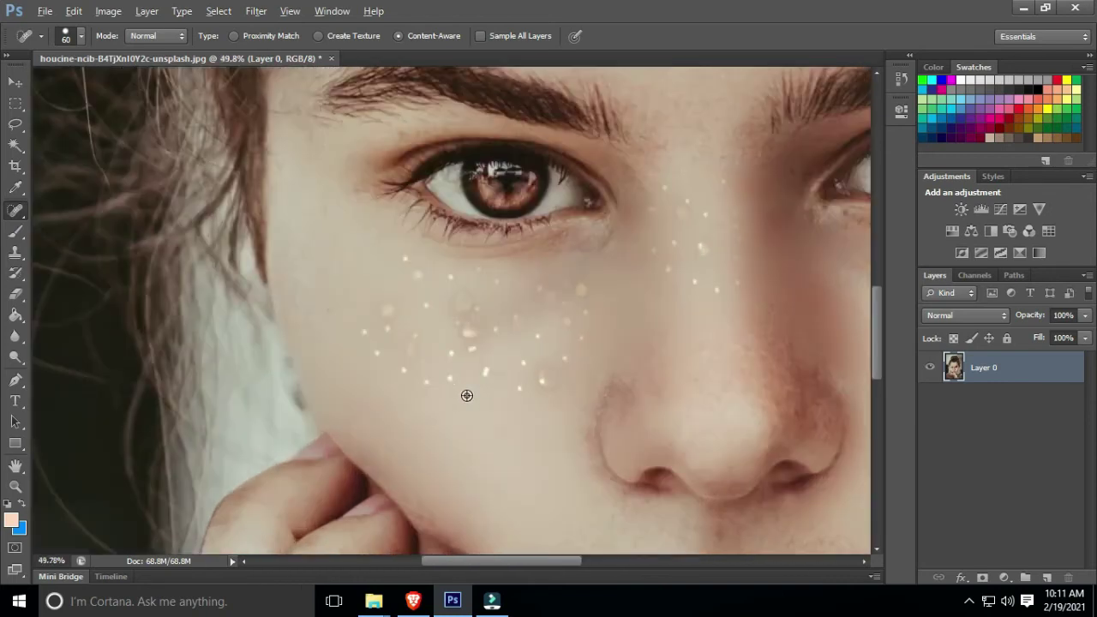
pyautogui.scroll(2, 469, 391)
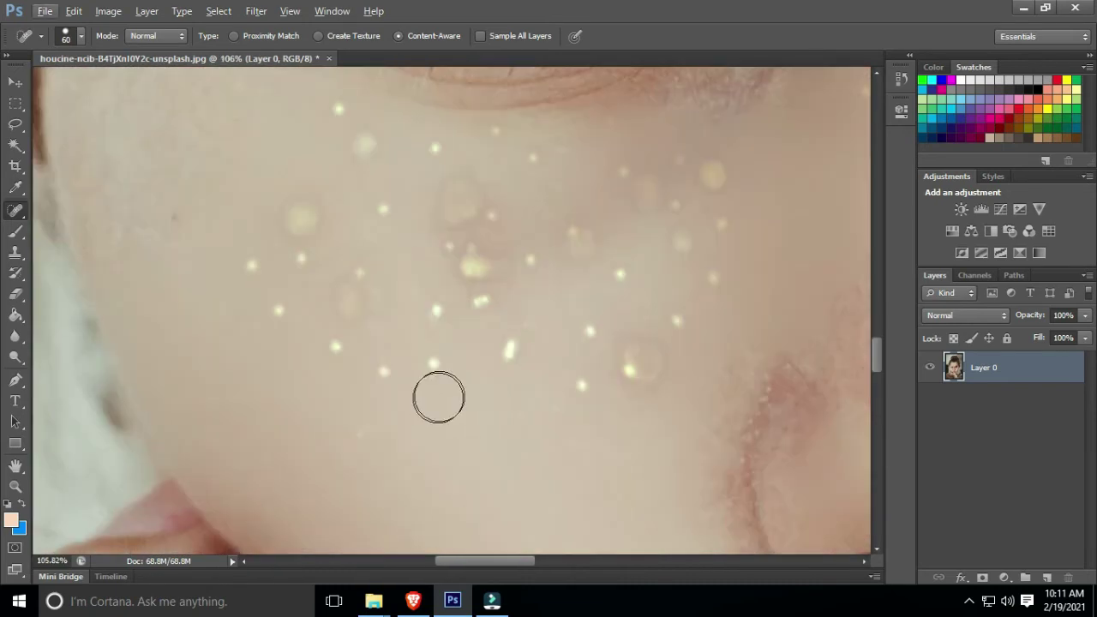
pyautogui.click(427, 370)
pyautogui.click(385, 372)
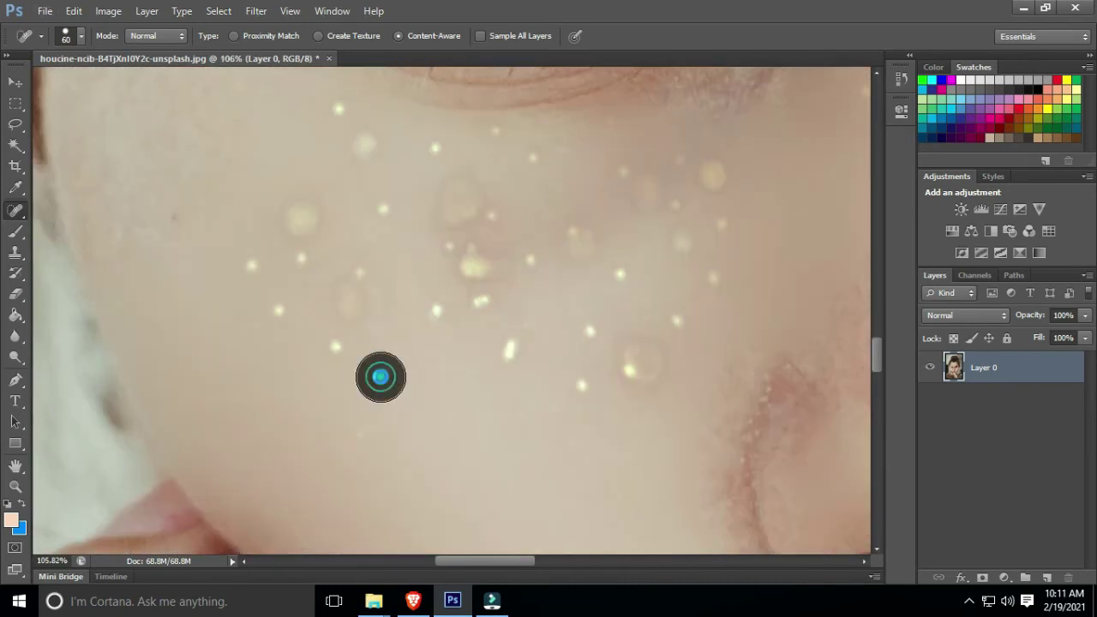
pyautogui.click(334, 354)
pyautogui.click(277, 309)
pyautogui.click(250, 263)
pyautogui.click(336, 341)
pyautogui.click(353, 433)
pyautogui.click(339, 353)
pyautogui.click(496, 349)
pyautogui.click(568, 386)
pyautogui.click(634, 373)
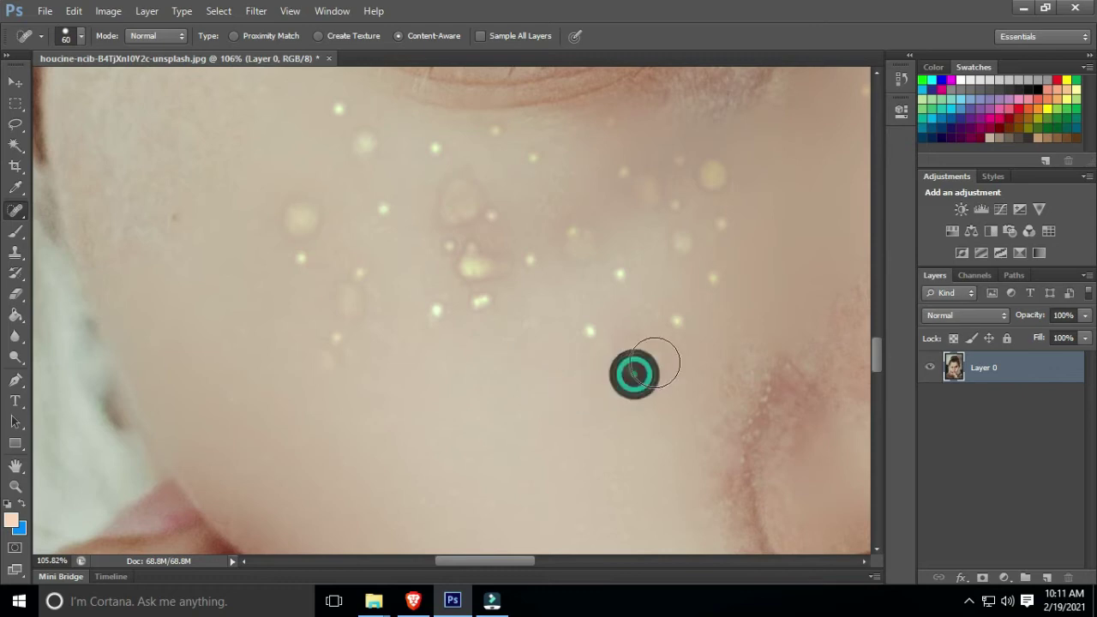
# Heal the bright spots on the nose side of the hand-side cheek, up to below the inner eye.
pyautogui.click(676, 321)
pyautogui.click(582, 328)
pyautogui.click(712, 278)
pyautogui.click(722, 224)
pyautogui.click(715, 174)
pyautogui.click(687, 171)
pyautogui.click(690, 208)
pyautogui.click(681, 247)
pyautogui.click(653, 189)
pyautogui.click(695, 200)
pyautogui.click(626, 176)
pyautogui.click(614, 124)
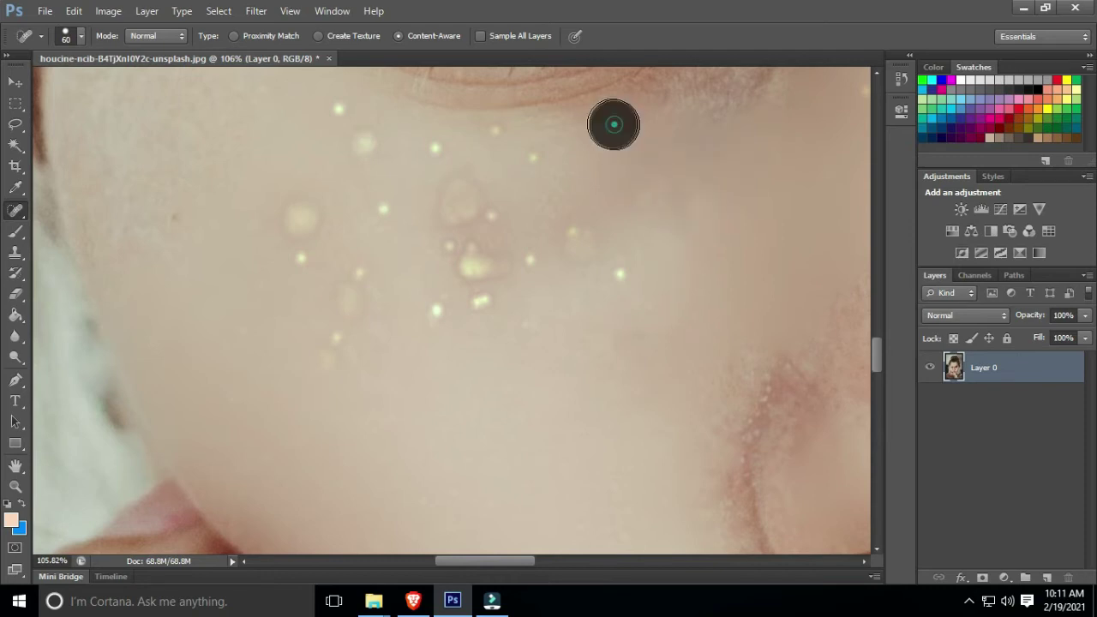
pyautogui.click(532, 158)
pyautogui.click(494, 136)
pyautogui.click(566, 236)
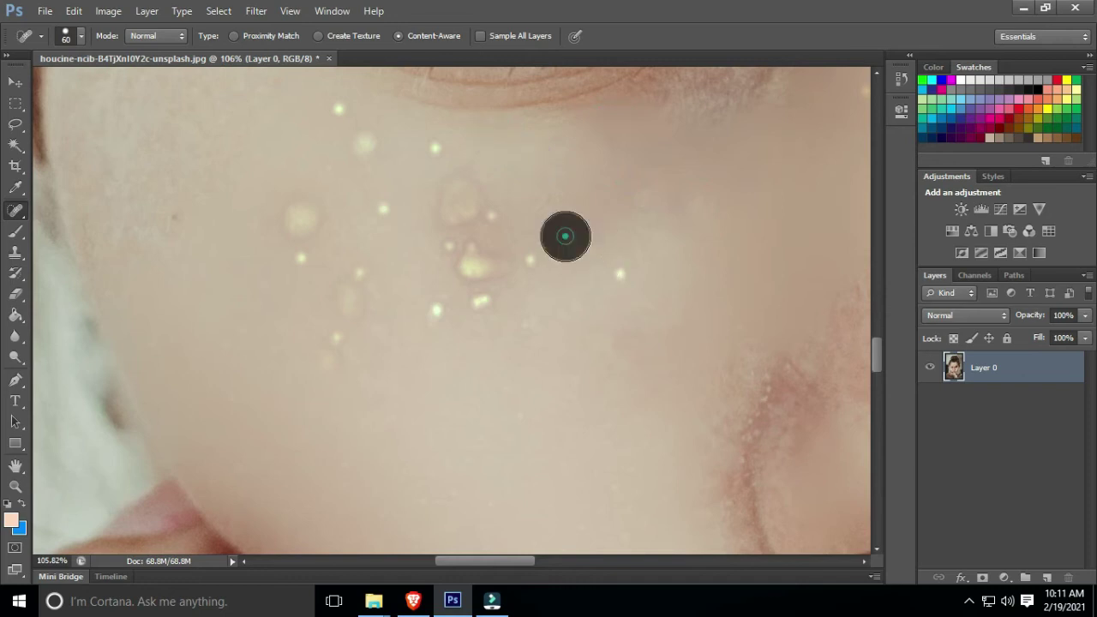
pyautogui.click(622, 272)
pyautogui.click(649, 306)
# Heal the bright spots in the lower middle and outer part of the hand-side cheek.
pyautogui.click(485, 314)
pyautogui.click(524, 268)
pyautogui.click(440, 319)
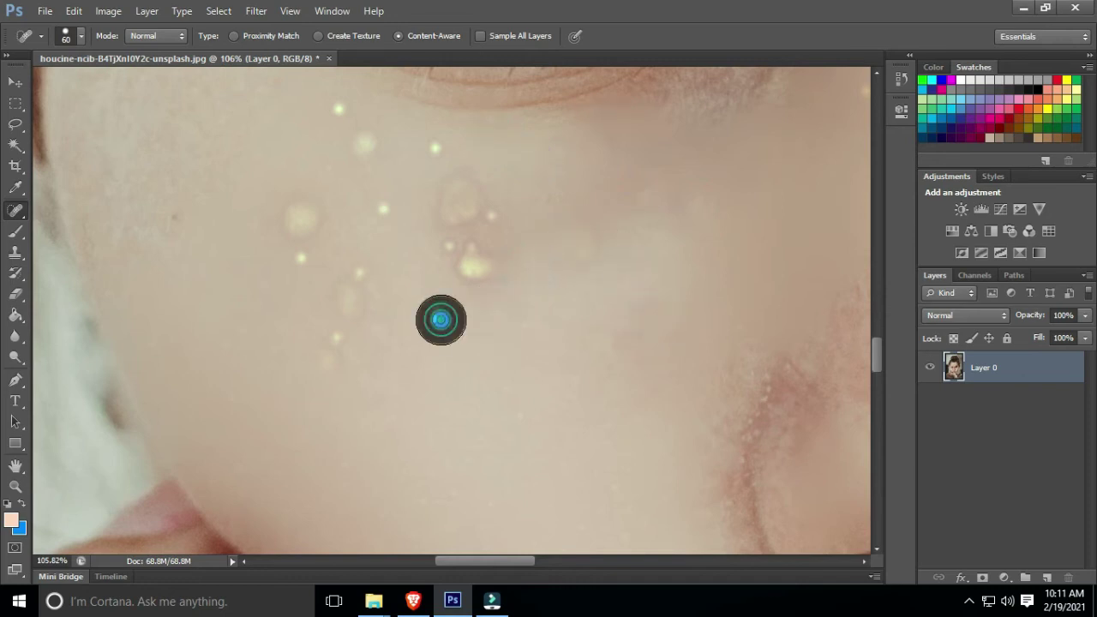
pyautogui.click(367, 368)
pyautogui.click(333, 353)
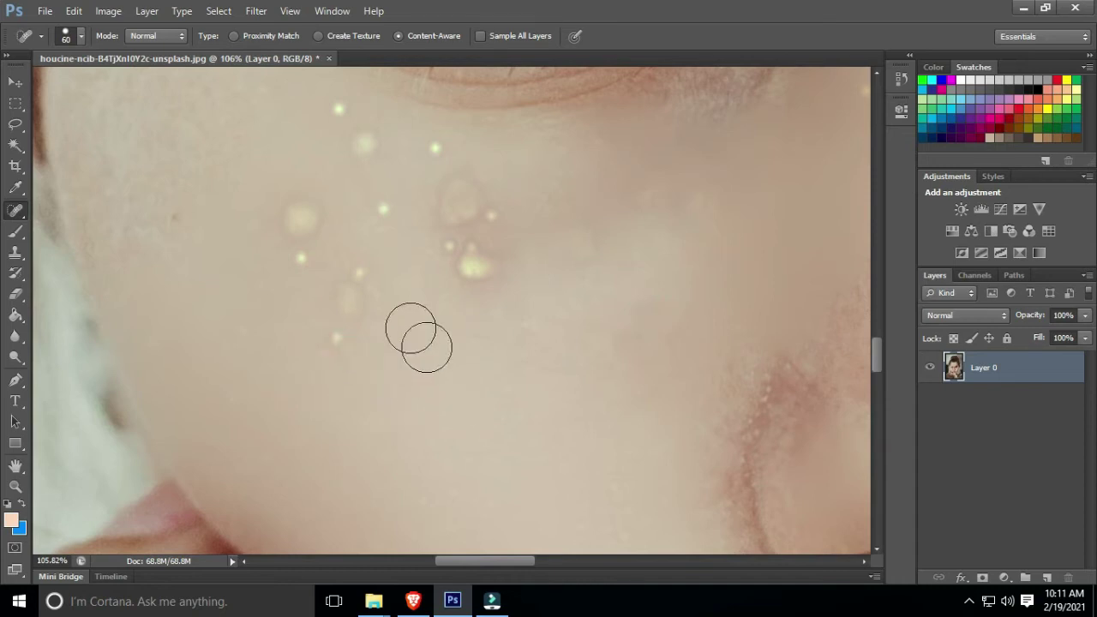
pyautogui.click(331, 342)
pyautogui.click(345, 304)
pyautogui.click(360, 276)
pyautogui.click(333, 337)
pyautogui.click(363, 274)
pyautogui.click(292, 269)
pyautogui.click(296, 218)
# Heal the remaining bright spots directly beneath the hand-side eye and in the middle of that cheek.
pyautogui.press('space')
pyautogui.moveTo(416, 277); pyautogui.dragTo(384, 390)
pyautogui.click(306, 219)
pyautogui.click(331, 252)
pyautogui.click(345, 317)
pyautogui.click(401, 258)
pyautogui.click(430, 313)
pyautogui.click(426, 316)
pyautogui.click(442, 312)
pyautogui.click(458, 329)
pyautogui.click(400, 347)
pyautogui.click(439, 377)
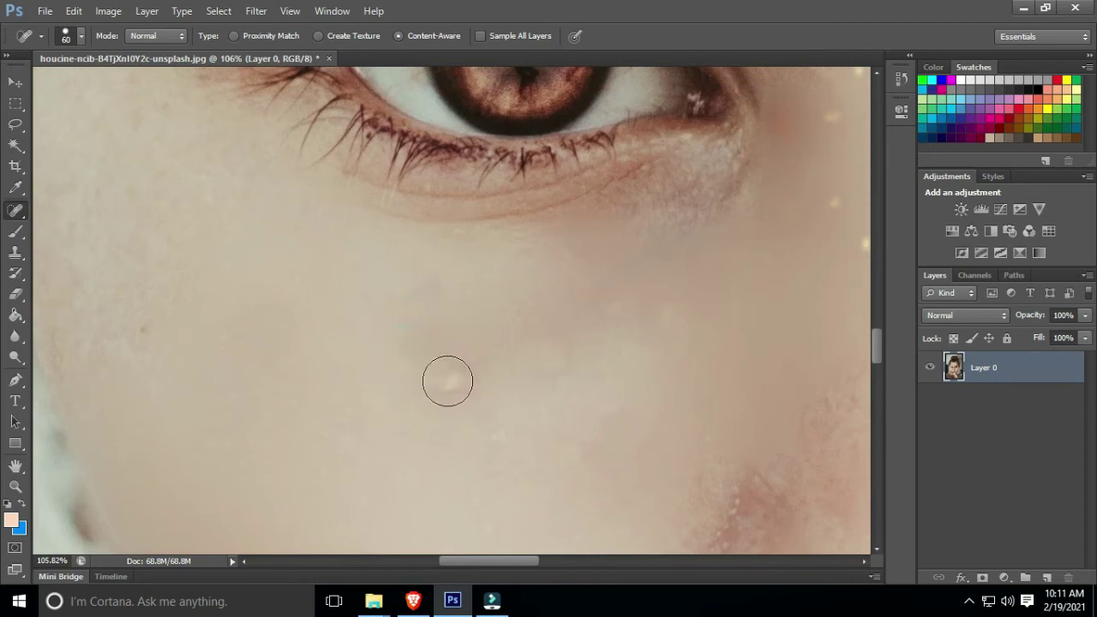
# Heal the bright spots scattered across the bridge of the nose between the eyes.
pyautogui.moveTo(639, 383); pyautogui.dragTo(162, 382)
pyautogui.moveTo(467, 255); pyautogui.dragTo(461, 401)
pyautogui.click(385, 214)
pyautogui.click(421, 232)
pyautogui.click(501, 197)
pyautogui.click(456, 266)
pyautogui.click(413, 271)
pyautogui.click(463, 343)
pyautogui.click(439, 418)
pyautogui.click(484, 432)
pyautogui.click(519, 428)
pyautogui.click(392, 403)
pyautogui.click(396, 329)
pyautogui.click(361, 341)
pyautogui.click(359, 263)
pyautogui.click(417, 268)
pyautogui.click(410, 222)
pyautogui.click(301, 270)
pyautogui.moveTo(457, 343); pyautogui.dragTo(304, 348)
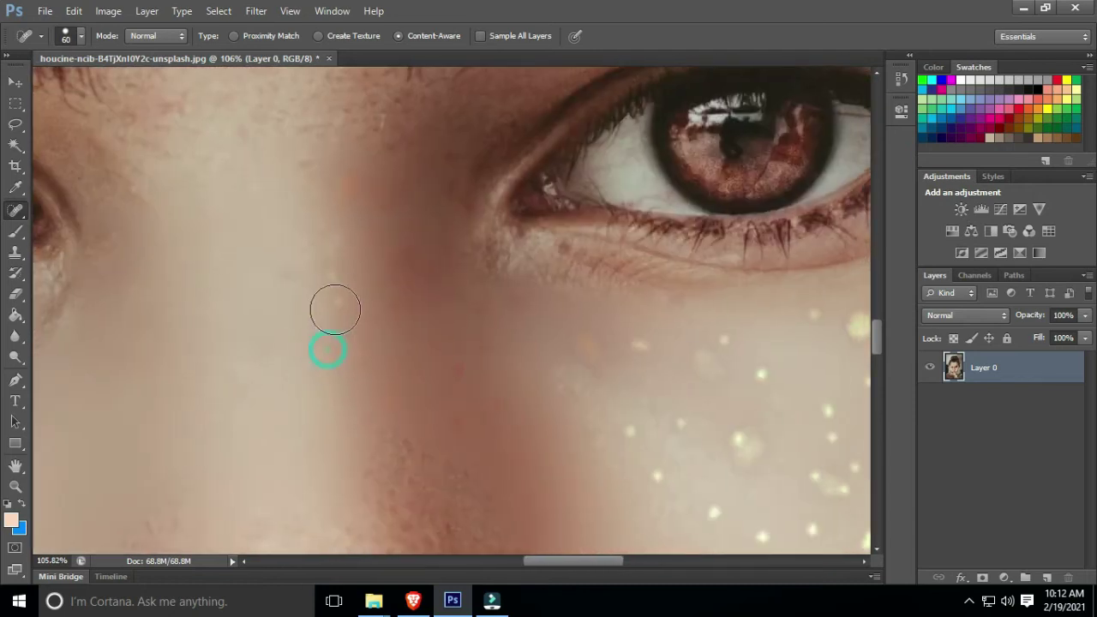
pyautogui.click(334, 282)
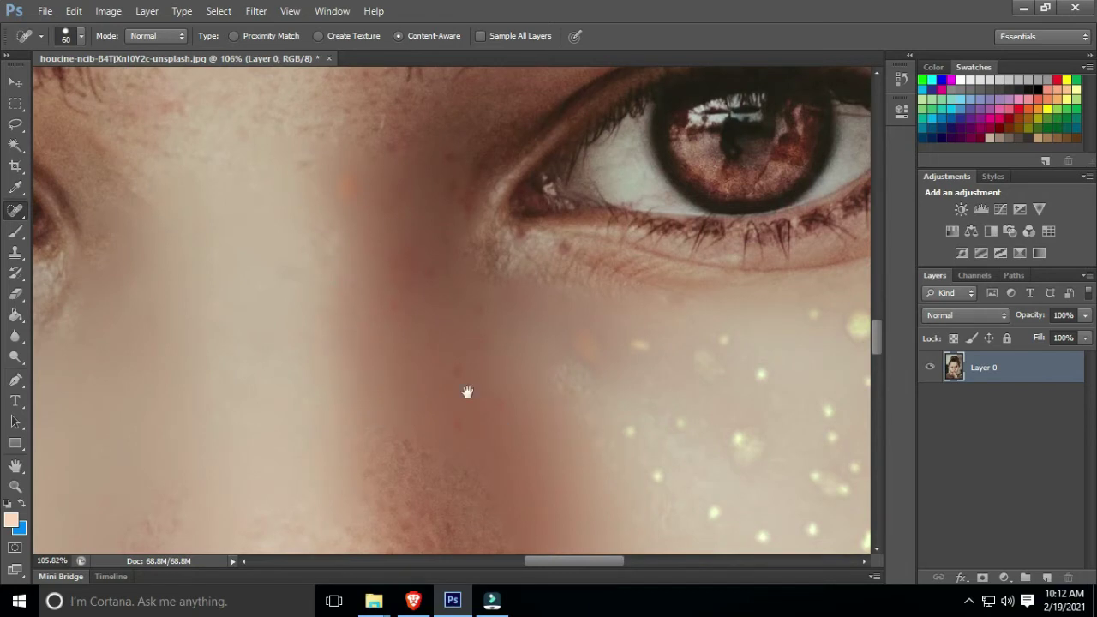
# Heal the bright spots in the row directly beneath the eye on the earring-side cheek.
pyautogui.moveTo(467, 392); pyautogui.dragTo(368, 348)
pyautogui.click(366, 264)
pyautogui.click(428, 261)
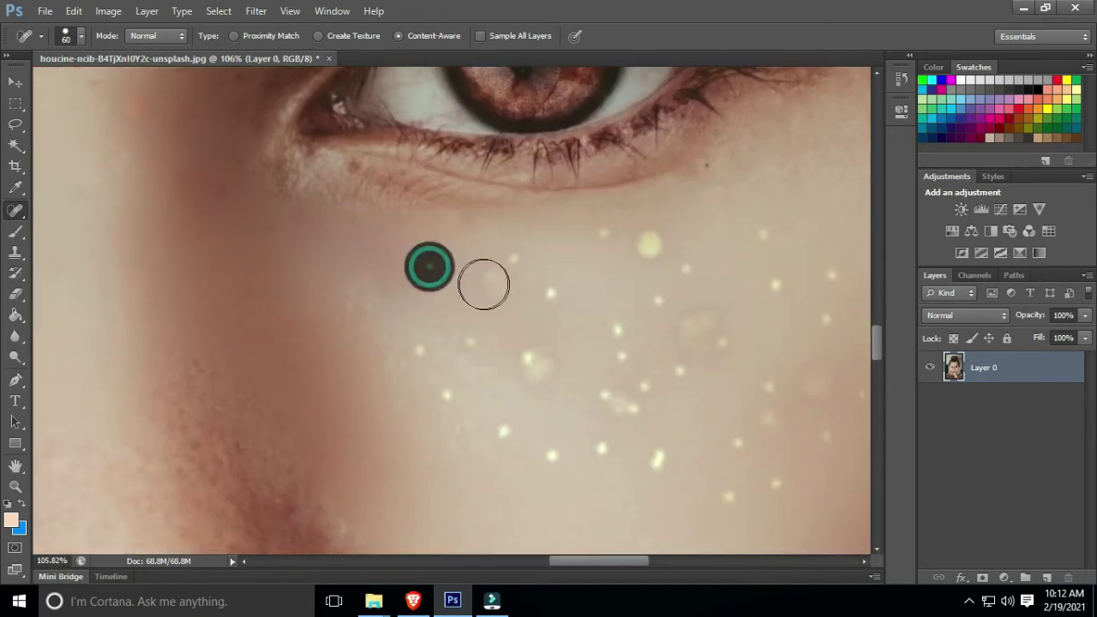
pyautogui.click(505, 267)
pyautogui.click(550, 291)
pyautogui.click(599, 239)
pyautogui.click(646, 243)
pyautogui.click(684, 268)
pyautogui.click(659, 300)
pyautogui.click(700, 331)
pyautogui.click(772, 287)
pyautogui.click(760, 237)
# Heal the faint spots on the outer part of the earring-side cheek, towards the ear.
pyautogui.moveTo(752, 372); pyautogui.dragTo(522, 313)
pyautogui.click(599, 214)
pyautogui.click(604, 257)
pyautogui.click(637, 283)
pyautogui.click(632, 330)
pyautogui.click(600, 364)
pyautogui.click(585, 326)
pyautogui.click(661, 283)
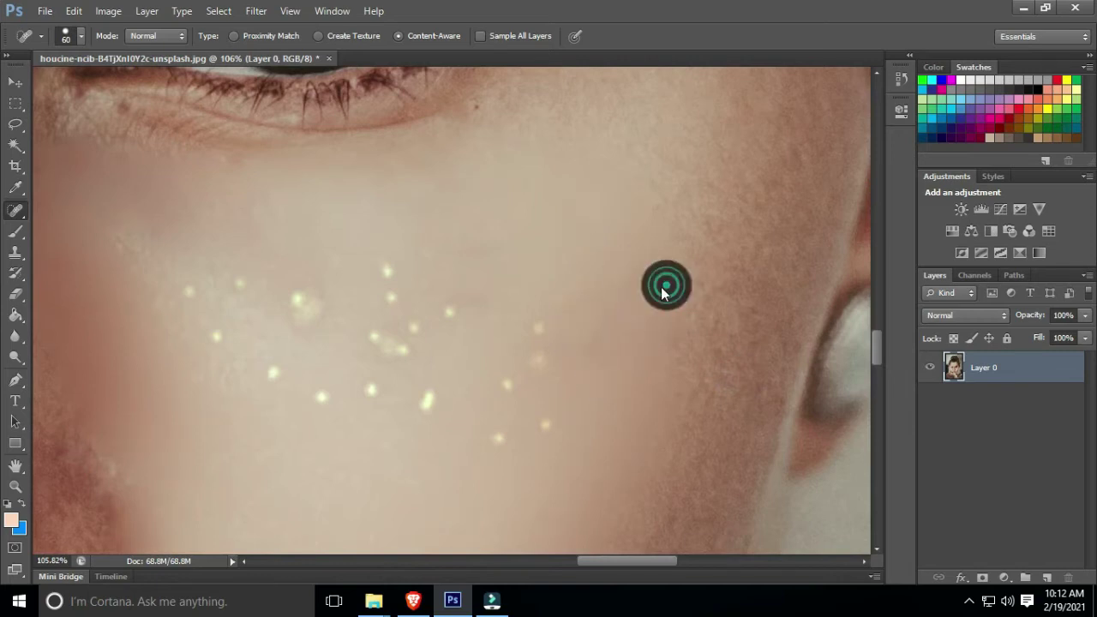
# Heal the spots in the lower outer part and middle of the earring-side cheek.
pyautogui.click(540, 322)
pyautogui.click(536, 358)
pyautogui.click(543, 425)
pyautogui.click(496, 440)
pyautogui.click(512, 392)
pyautogui.click(427, 400)
pyautogui.click(452, 311)
pyautogui.click(426, 325)
pyautogui.click(391, 297)
pyautogui.click(390, 274)
pyautogui.click(380, 340)
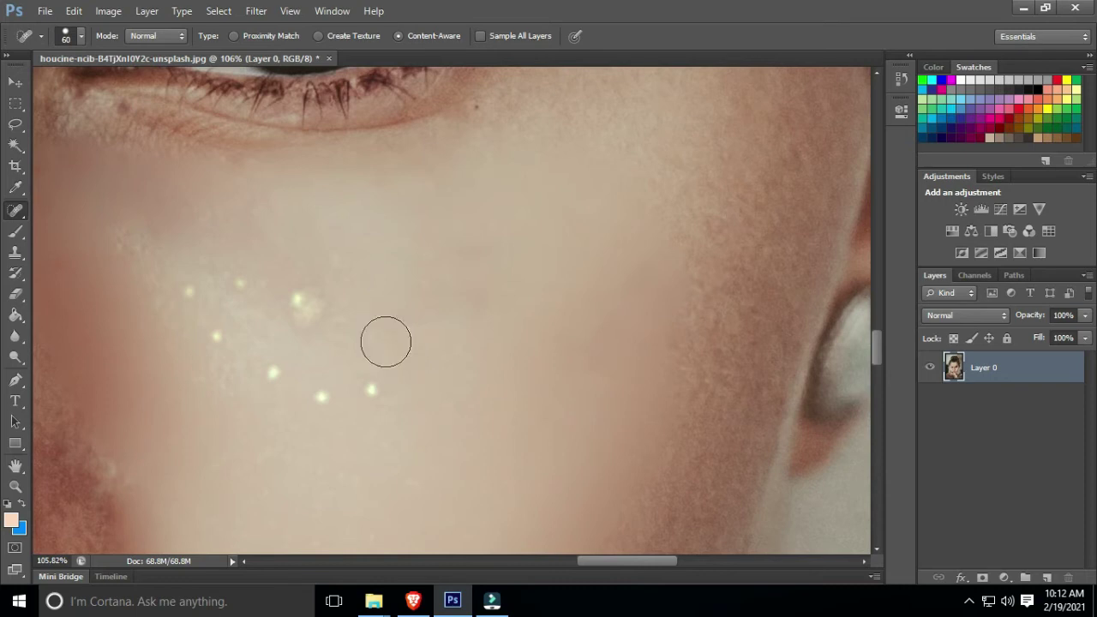
# Heal the remaining bright spots on the earring-side cheek next to the nose.
pyautogui.click(372, 398)
pyautogui.click(322, 397)
pyautogui.click(272, 372)
pyautogui.click(216, 336)
pyautogui.click(188, 291)
pyautogui.click(253, 284)
pyautogui.click(305, 301)
pyautogui.click(305, 313)
# Touch up the leftover blemishes on the shaded side of the nose bridge and near the inner eye corner.
pyautogui.press('space')
pyautogui.moveTo(197, 317)
pyautogui.mouseDown()
pyautogui.moveTo(615, 351)
pyautogui.moveTo(703, 441)
pyautogui.mouseUp()
pyautogui.moveTo(447, 384); pyautogui.dragTo(344, 377)
pyautogui.moveTo(463, 432)
pyautogui.mouseDown()
pyautogui.moveTo(457, 398)
pyautogui.moveTo(422, 363)
pyautogui.mouseUp()
pyautogui.click(487, 324)
pyautogui.click(392, 322)
pyautogui.click(399, 275)
pyautogui.click(421, 286)
pyautogui.click(562, 327)
pyautogui.click(511, 317)
pyautogui.click(342, 199)
pyautogui.click(397, 152)
pyautogui.click(360, 238)
pyautogui.click(440, 194)
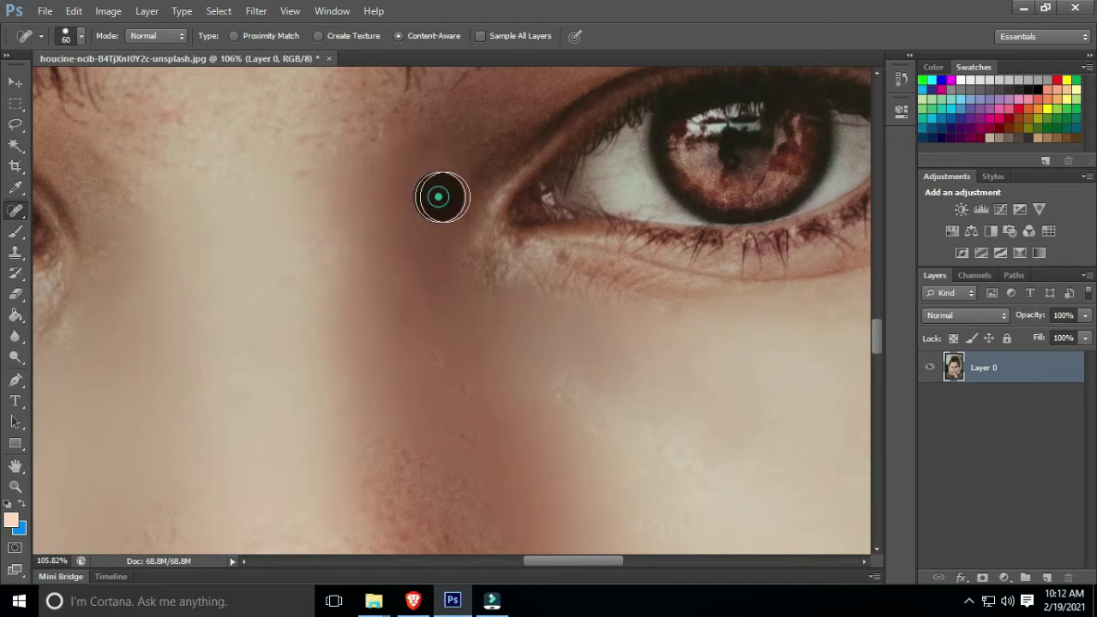
pyautogui.click(370, 383)
pyautogui.click(393, 320)
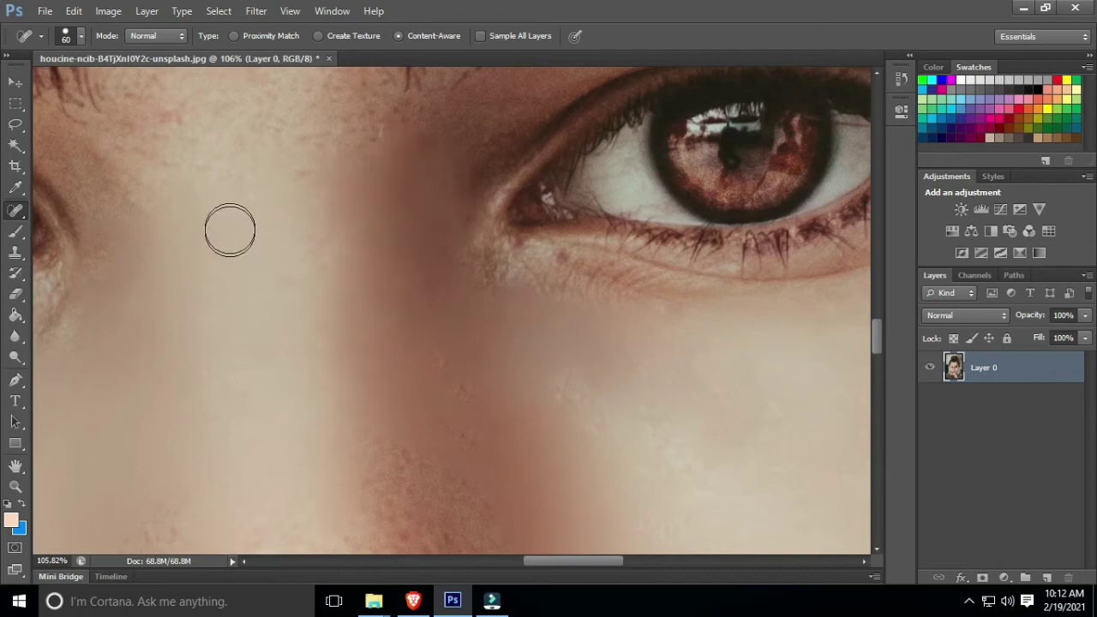
# Examine the retouched skin across the whole portrait.
pyautogui.scroll(-10, 448, 365)
pyautogui.scroll(-2, 459, 395)
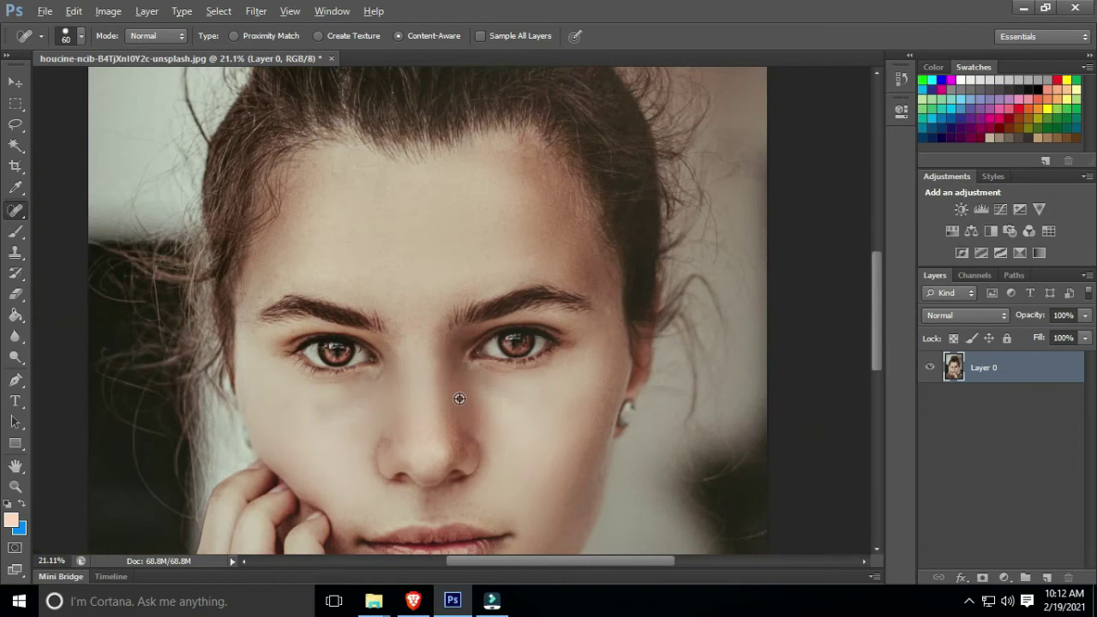
pyautogui.scroll(-2, 509, 473)
pyautogui.moveTo(462, 489); pyautogui.dragTo(454, 362)
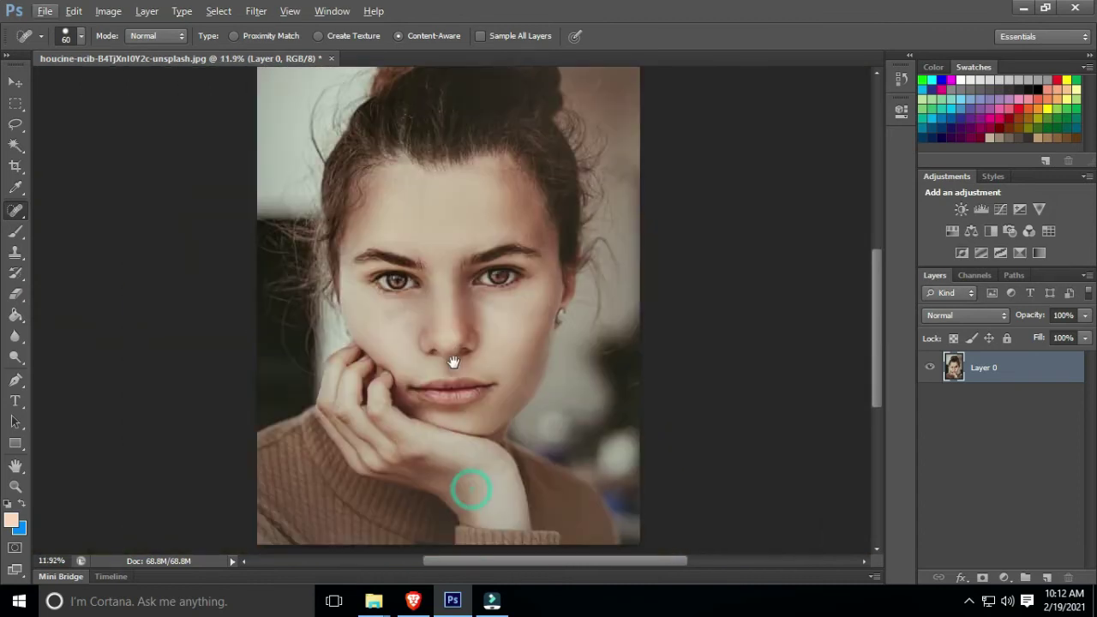
pyautogui.scroll(4, 463, 356)
pyautogui.scroll(-3, 468, 354)
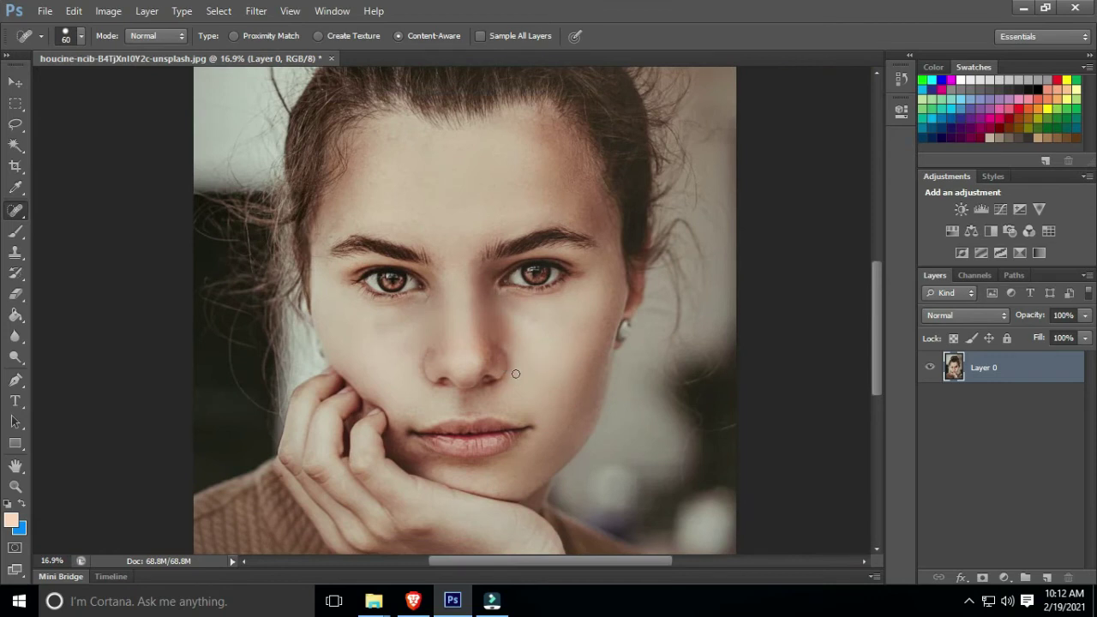
# Duplicate Layer 0 with the default copy name.
pyautogui.rightClick(994, 371)
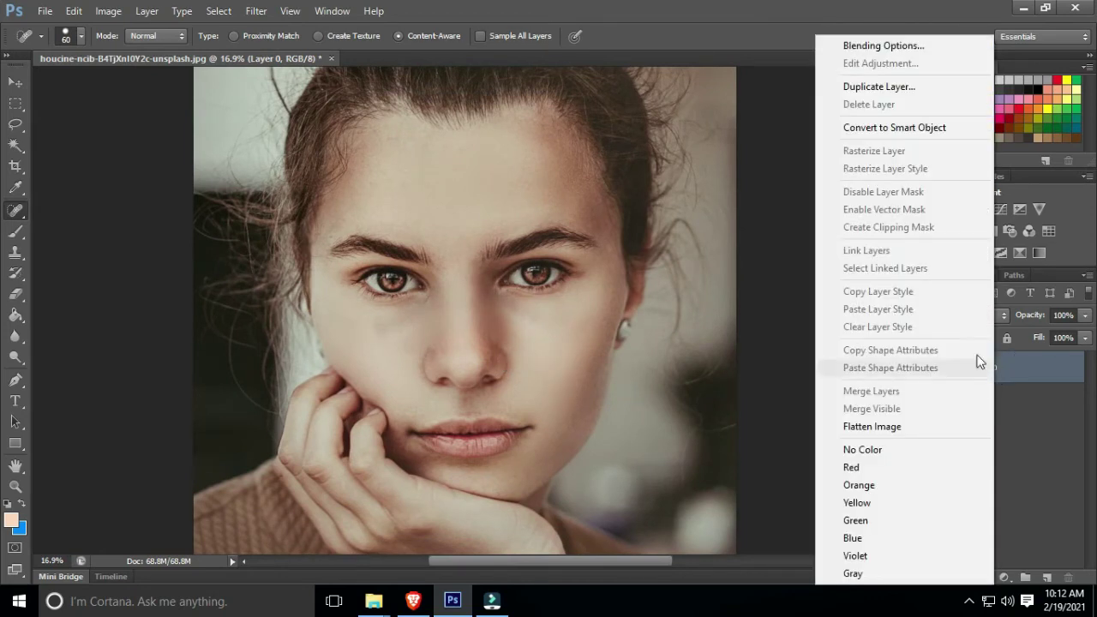
pyautogui.click(868, 90)
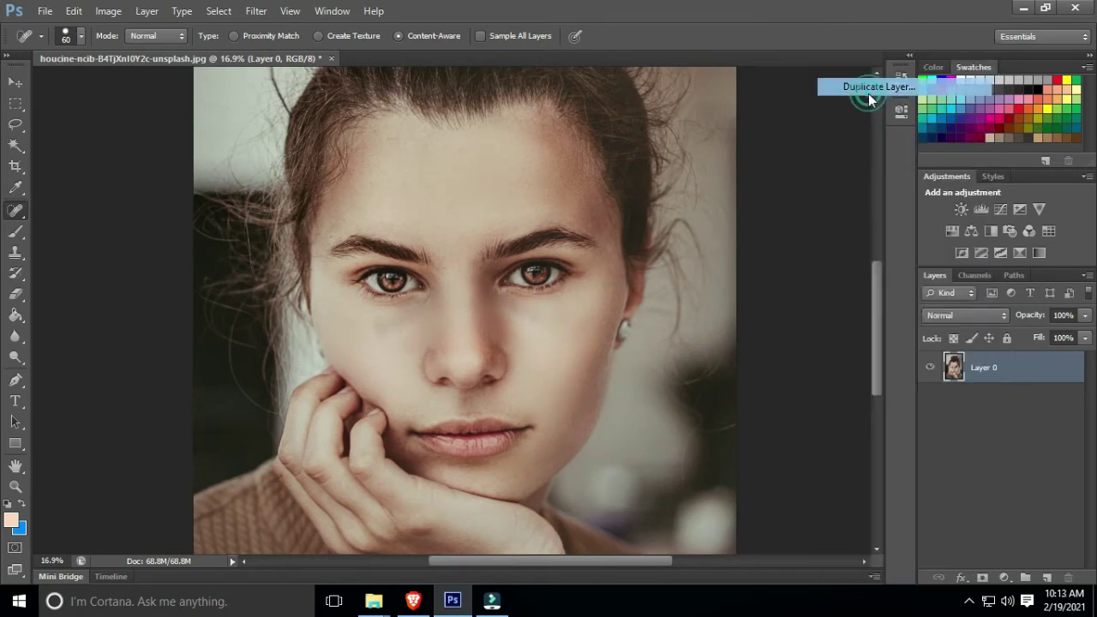
pyautogui.click(698, 181)
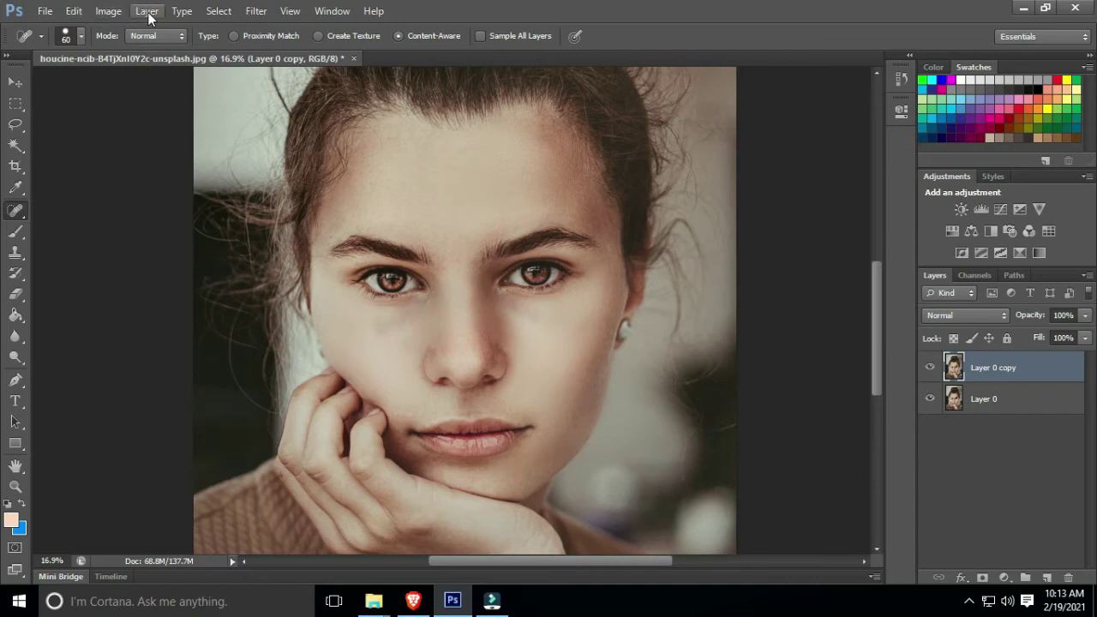
# Invert the colors of Layer 0 copy and set its blend mode to Vivid Light.
pyautogui.click(108, 11)
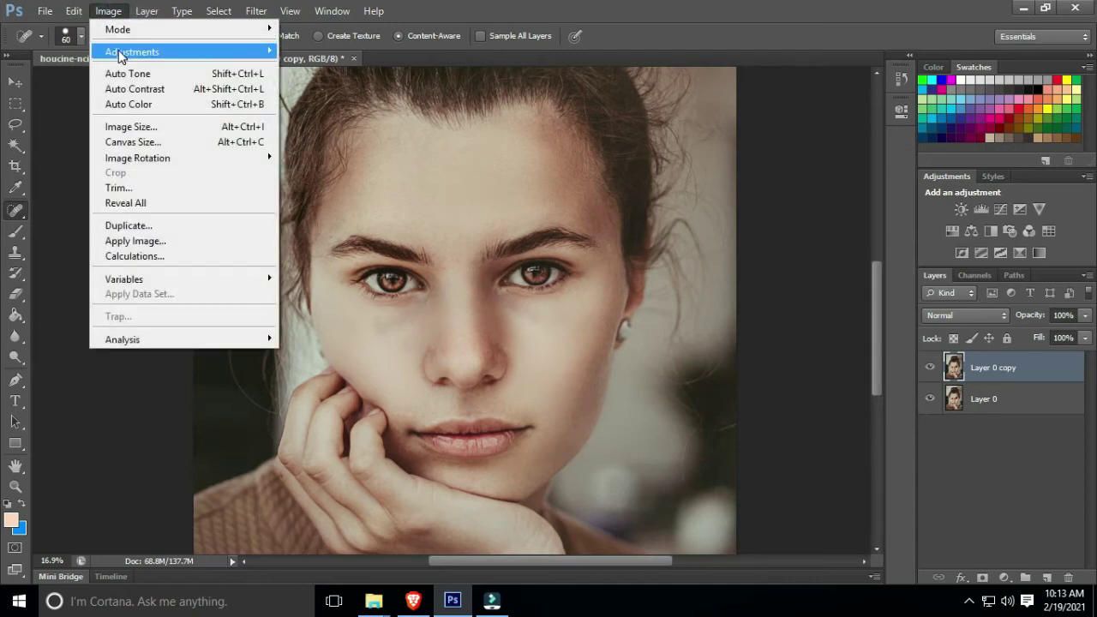
pyautogui.moveTo(120, 55)
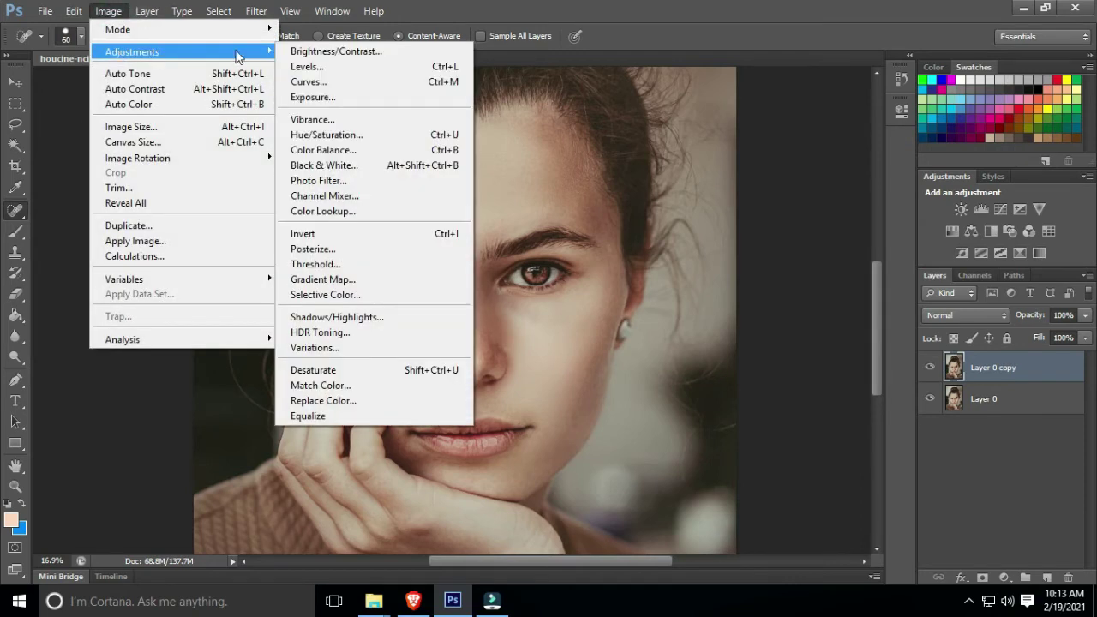
pyautogui.click(359, 235)
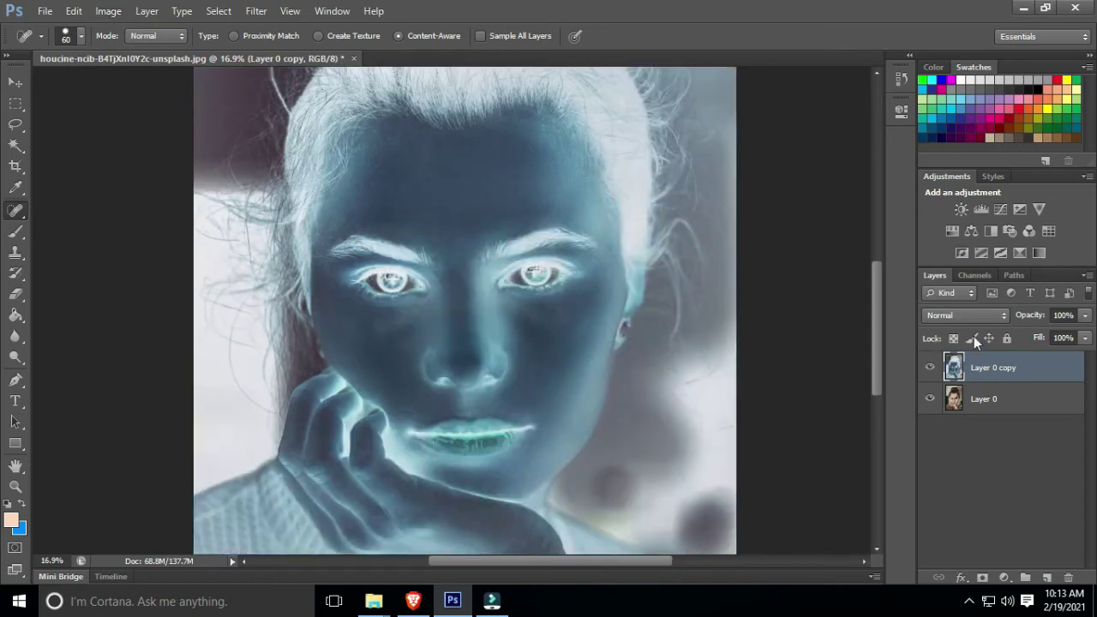
pyautogui.click(999, 316)
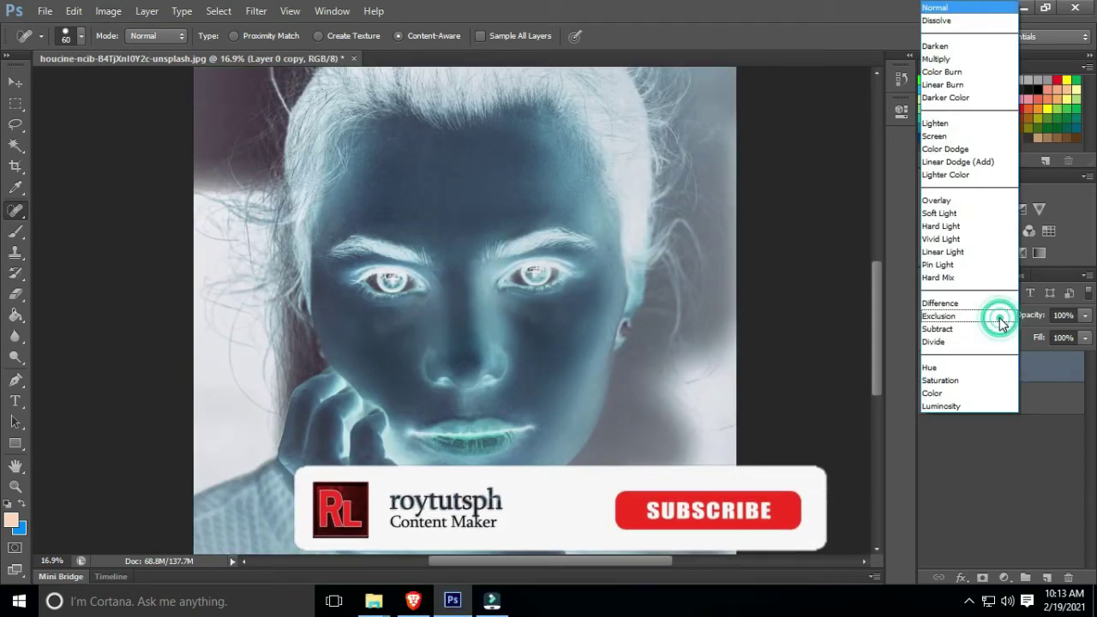
pyautogui.click(966, 240)
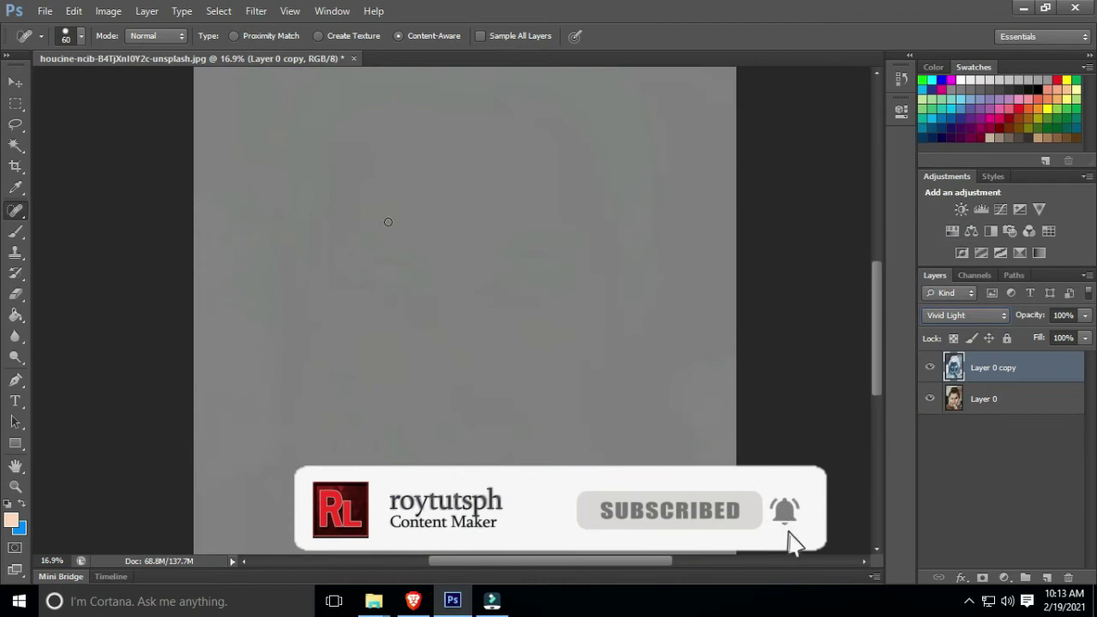
# Apply a High Pass filter with a radius of 11 pixels to the inverted layer copy.
pyautogui.click(256, 11)
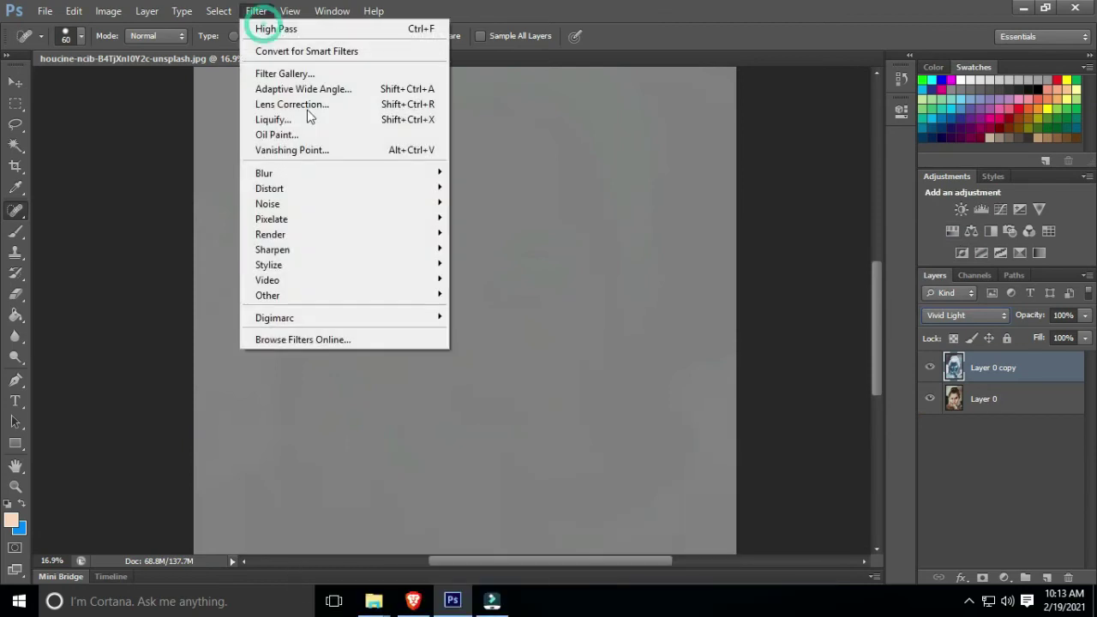
pyautogui.moveTo(355, 298)
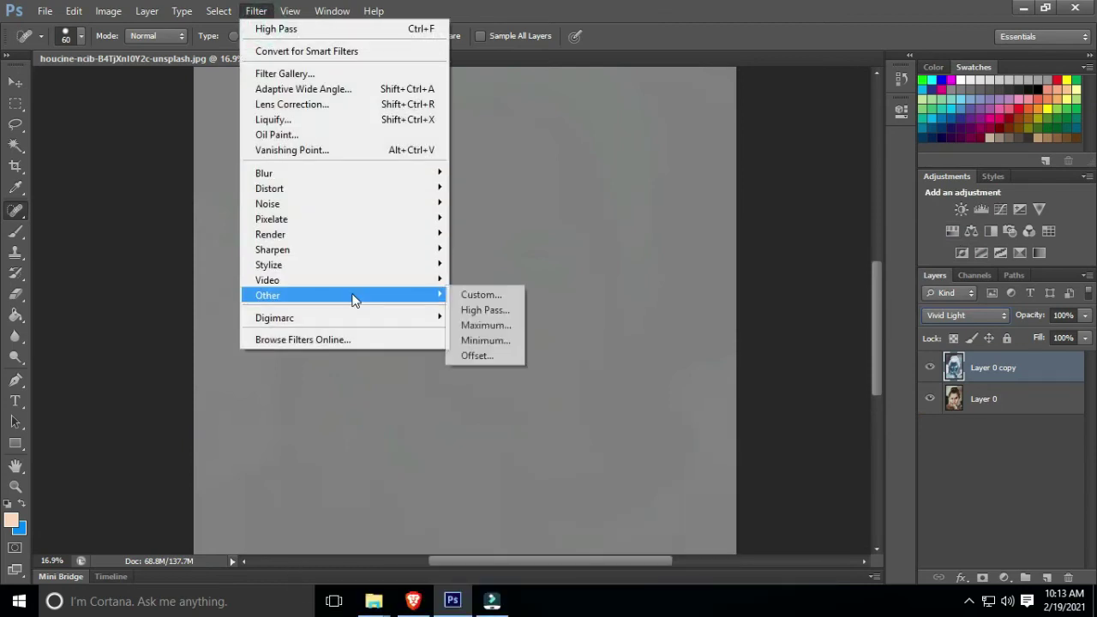
pyautogui.click(486, 310)
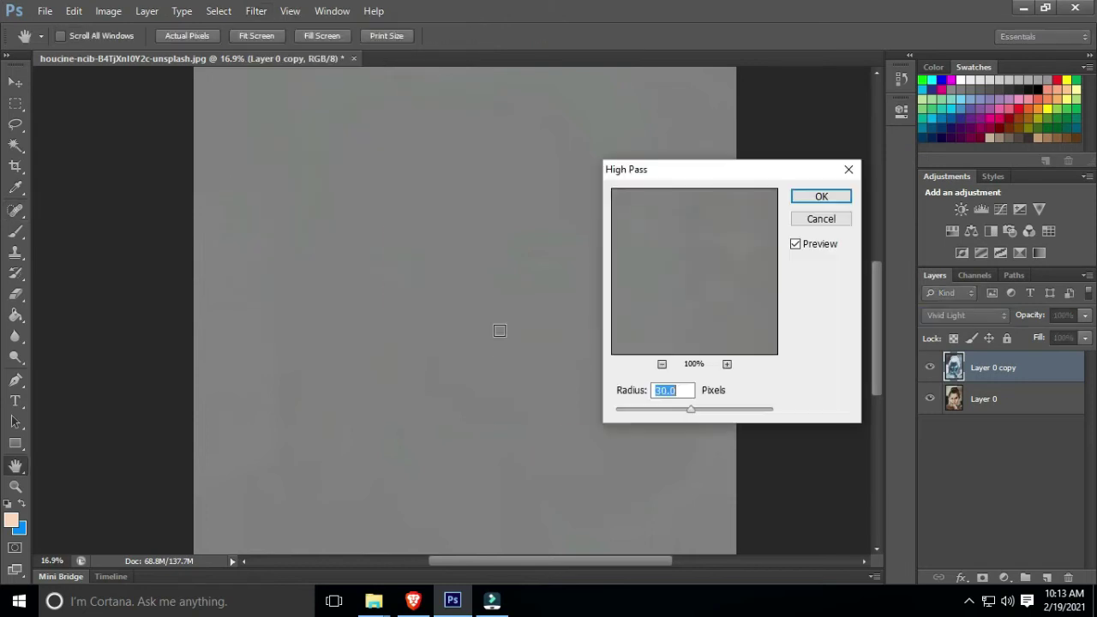
pyautogui.keyDown('ctrl'); pyautogui.click(484, 332); pyautogui.keyUp('ctrl')
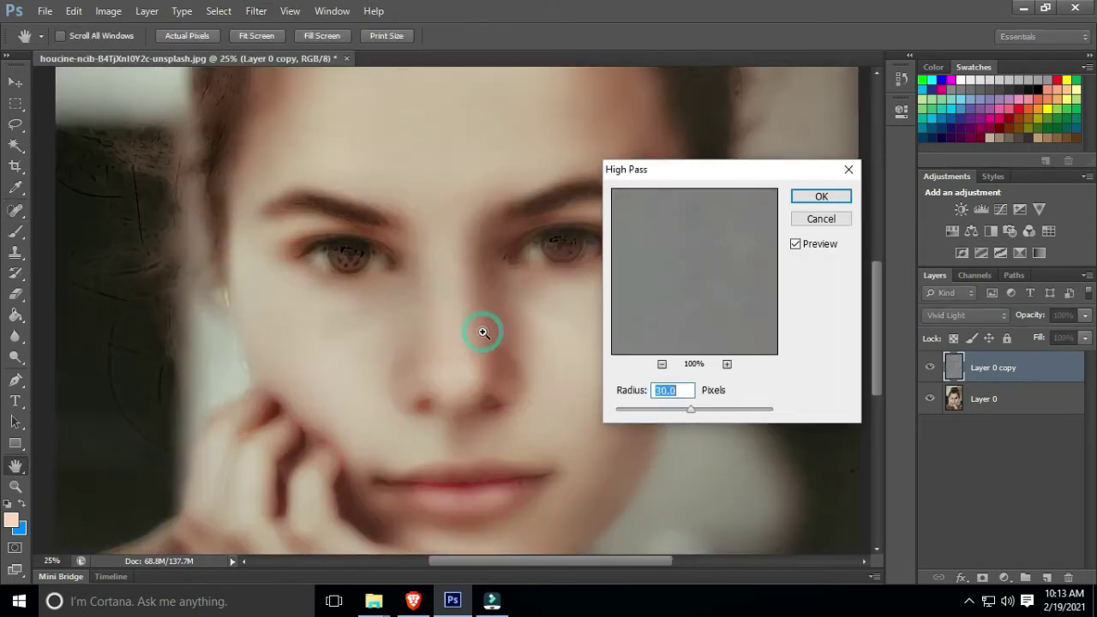
pyautogui.keyDown('ctrl'); pyautogui.click(483, 332); pyautogui.keyUp('ctrl')
pyautogui.keyDown('ctrl'); pyautogui.click(483, 332); pyautogui.keyUp('ctrl')
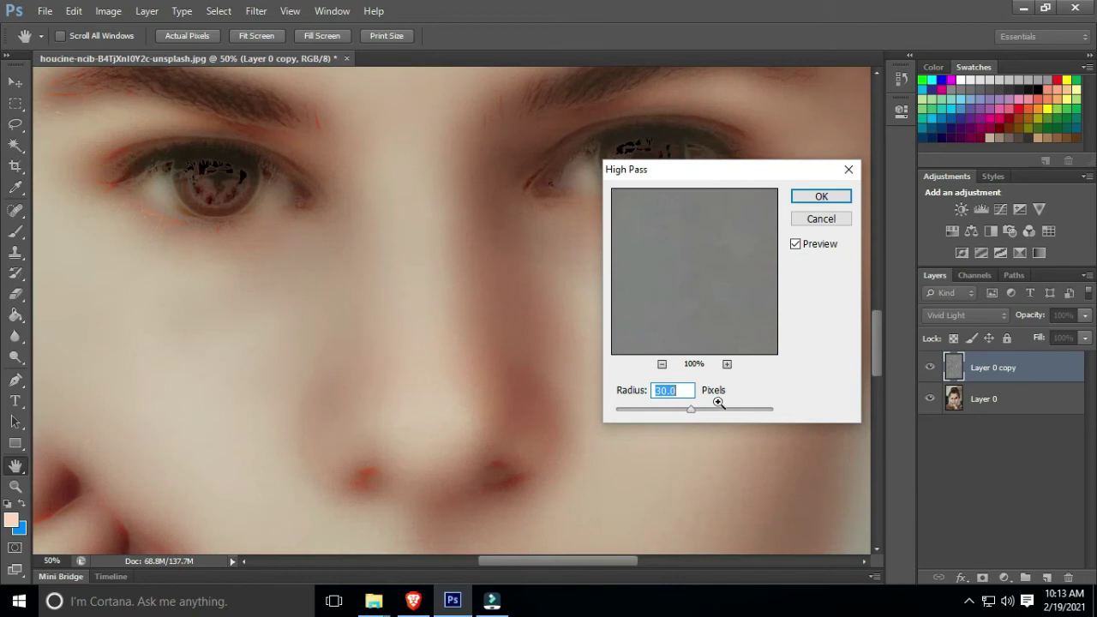
pyautogui.moveTo(668, 410); pyautogui.dragTo(667, 409)
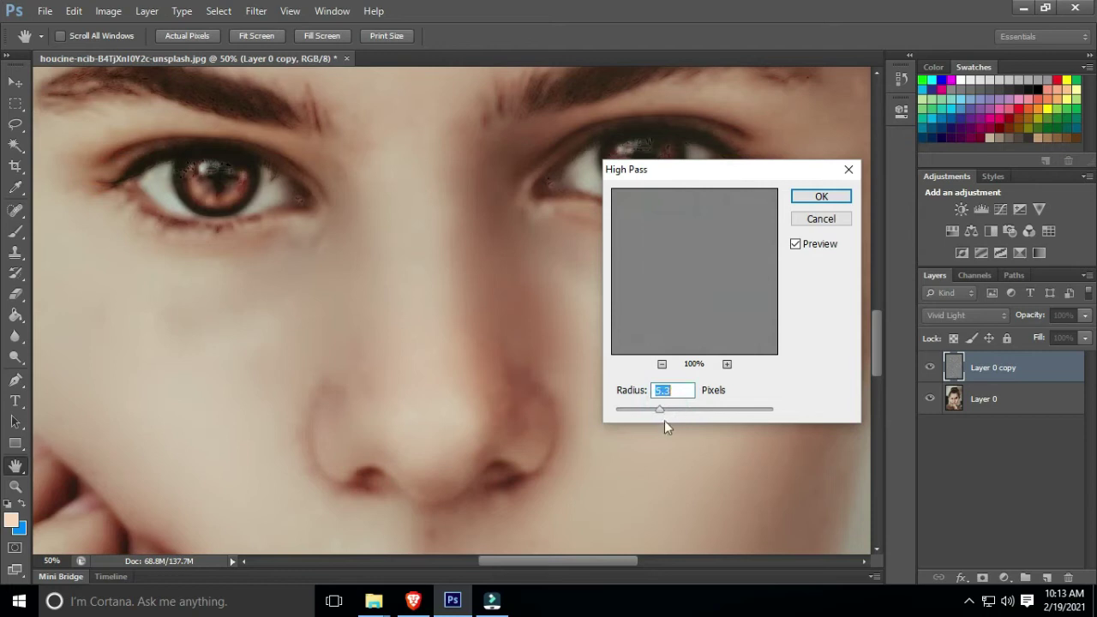
pyautogui.moveTo(658, 411); pyautogui.dragTo(657, 411)
pyautogui.moveTo(654, 409); pyautogui.dragTo(658, 408)
pyautogui.moveTo(669, 412); pyautogui.dragTo(679, 415)
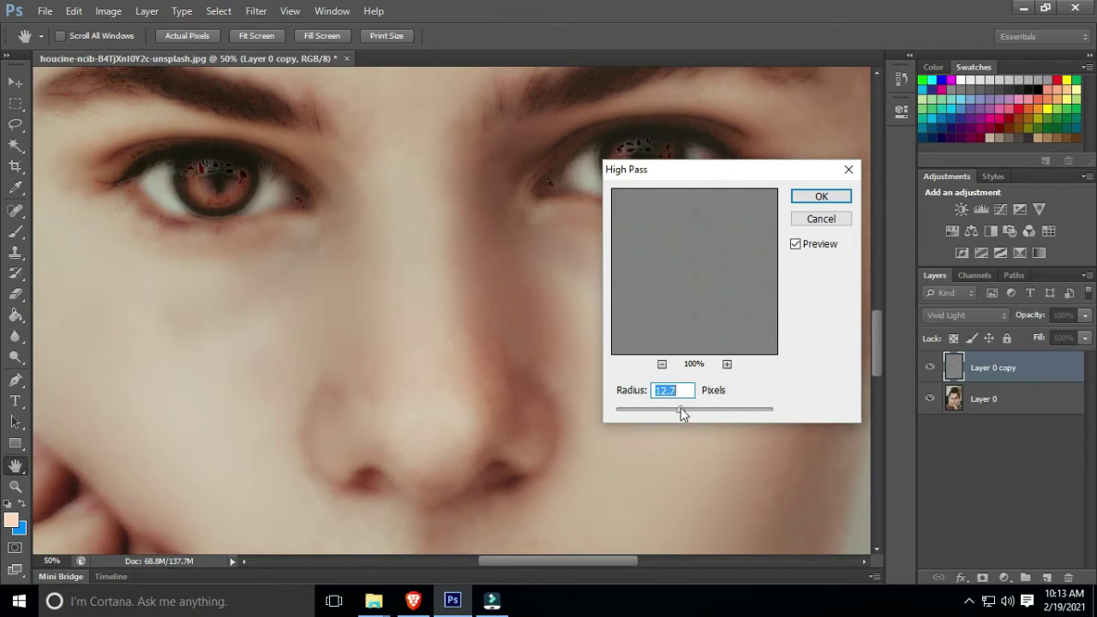
pyautogui.click(676, 410)
pyautogui.moveTo(674, 391); pyautogui.dragTo(643, 386)
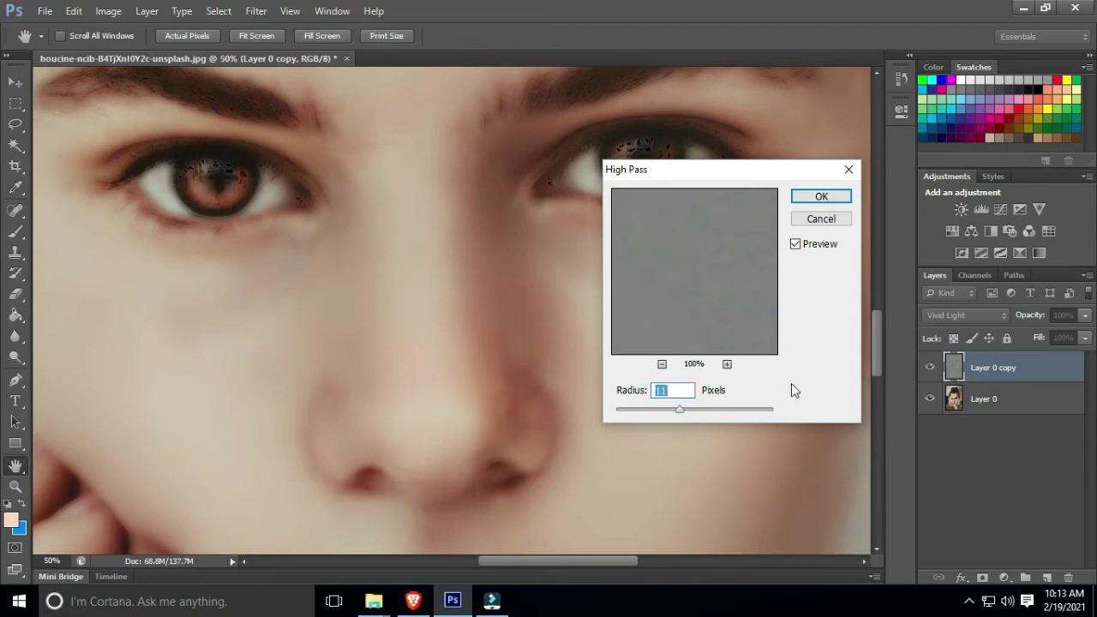
pyautogui.click(825, 198)
pyautogui.press('j')
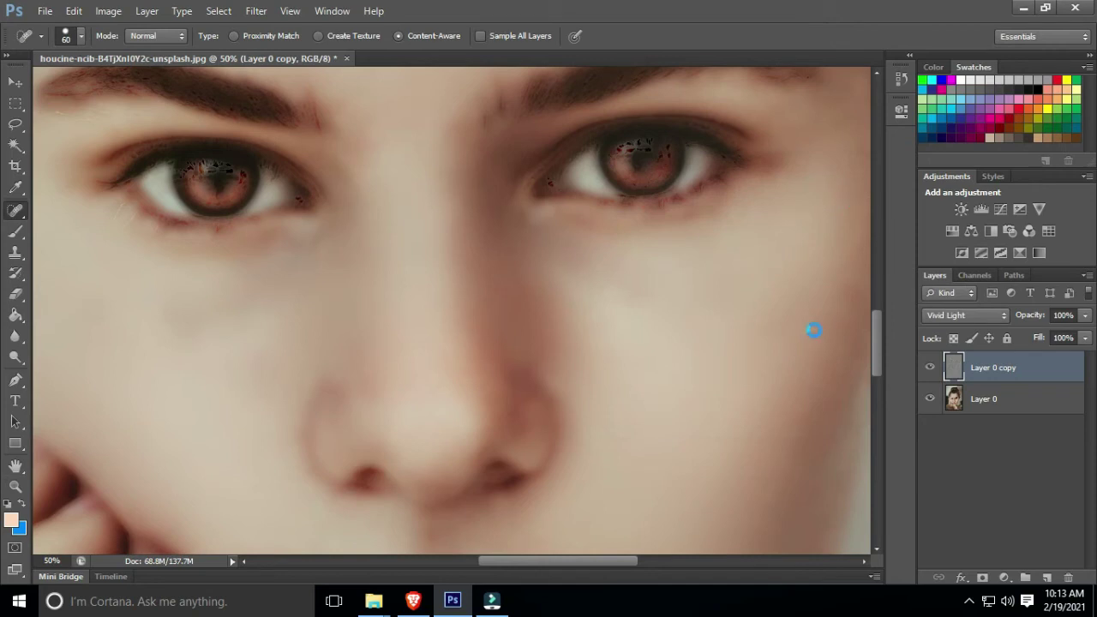
# Add a layer mask to Layer 0 copy.
pyautogui.hscroll(3, 648, 374)
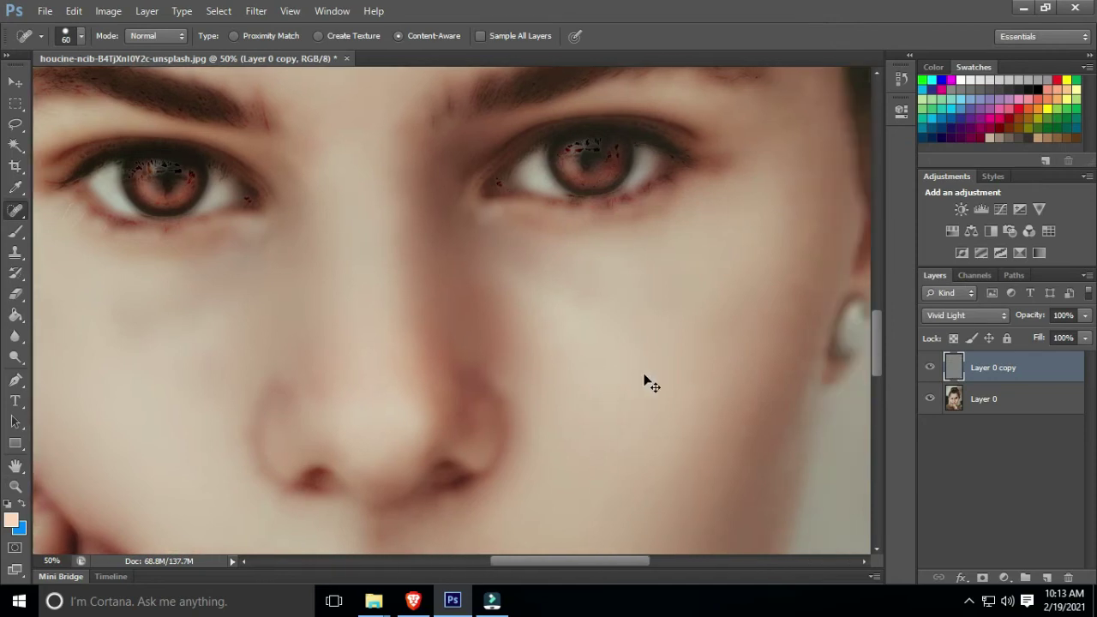
pyautogui.scroll(-5, 644, 374)
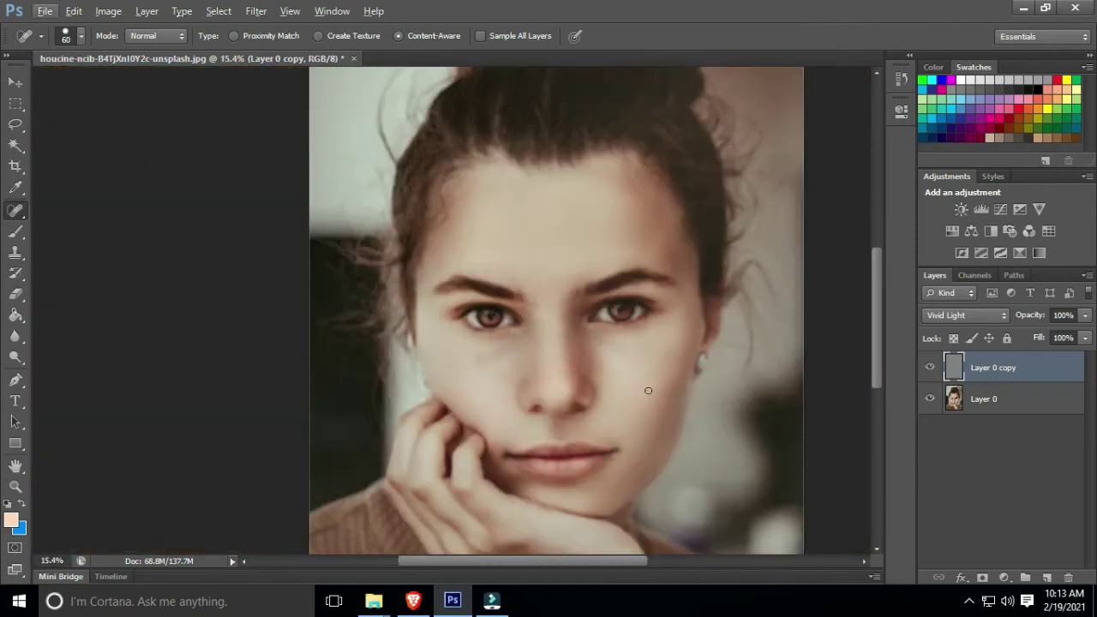
pyautogui.click(982, 579)
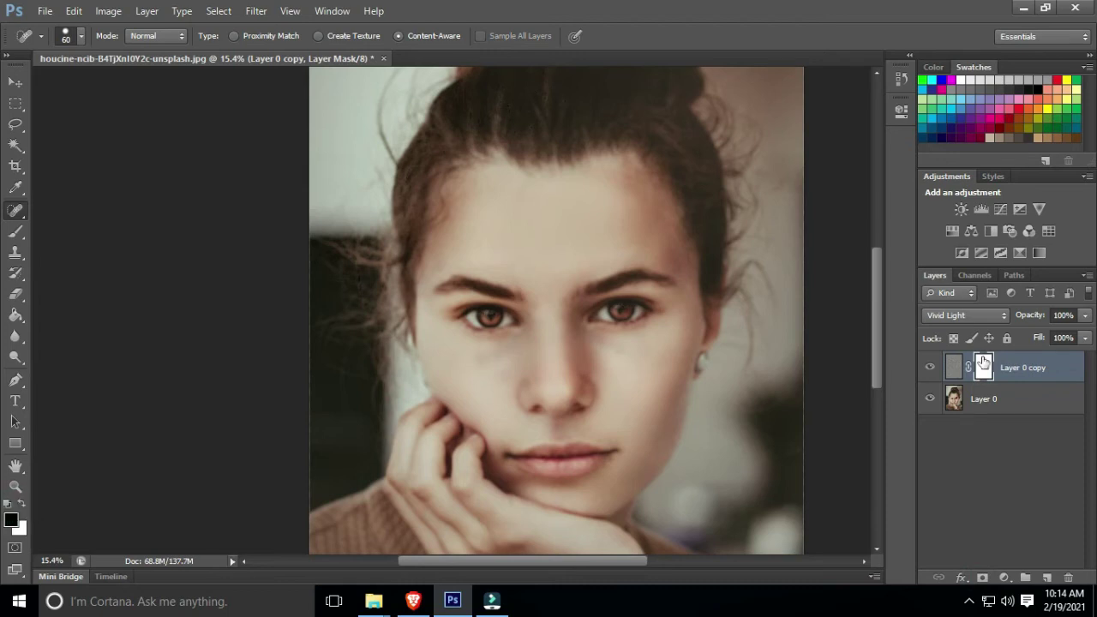
# Fill the whole layer mask with the black foreground color at 100% opacity, and clear the selection.
pyautogui.click(220, 10)
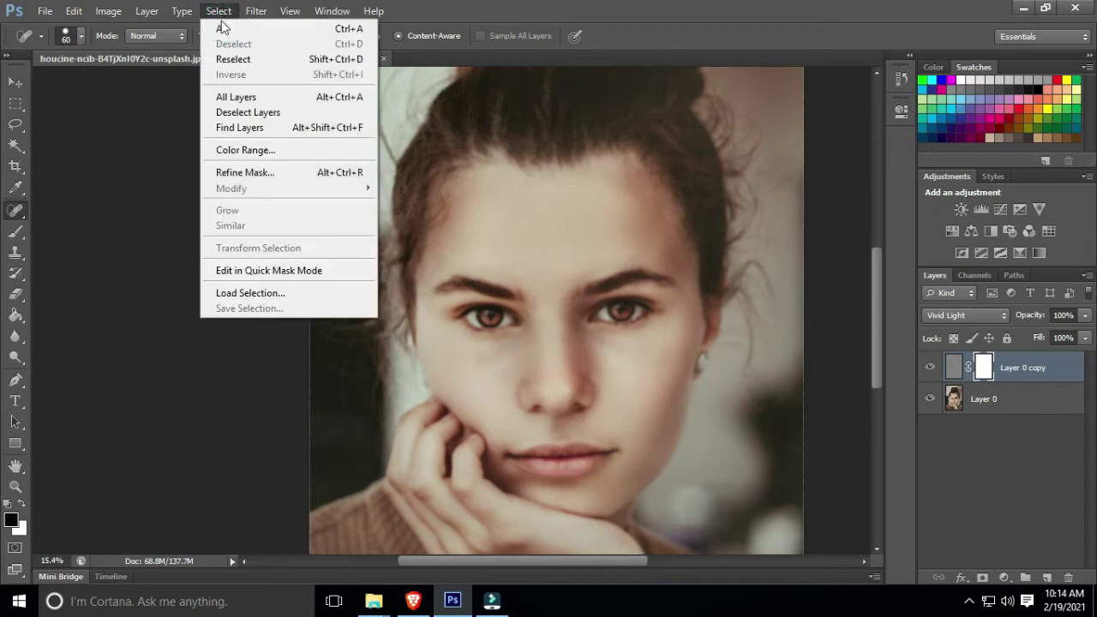
pyautogui.click(221, 29)
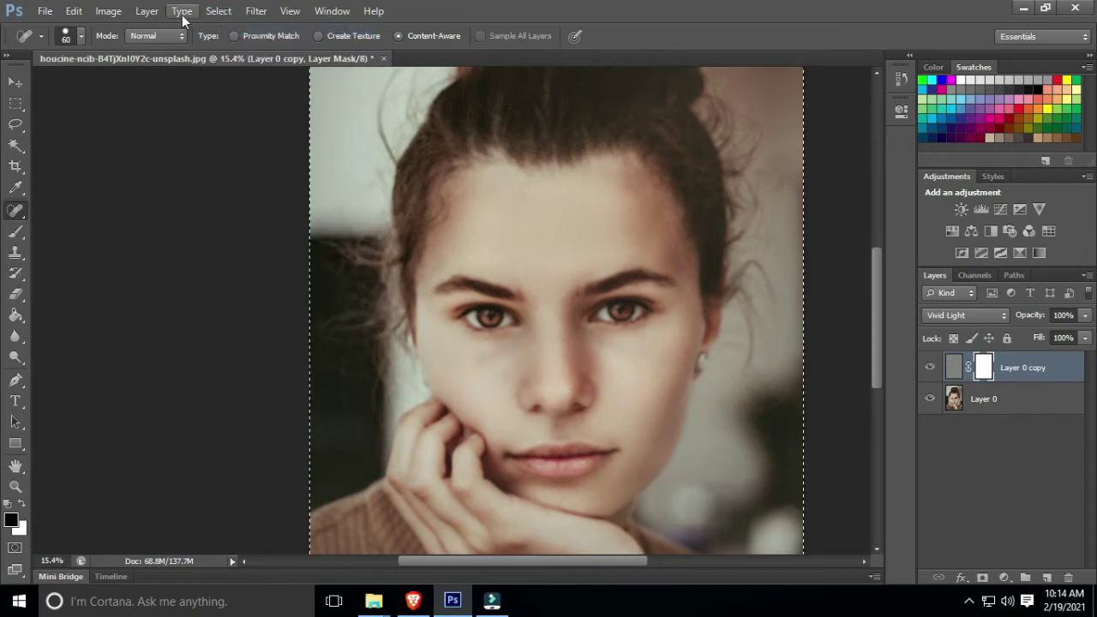
pyautogui.click(81, 9)
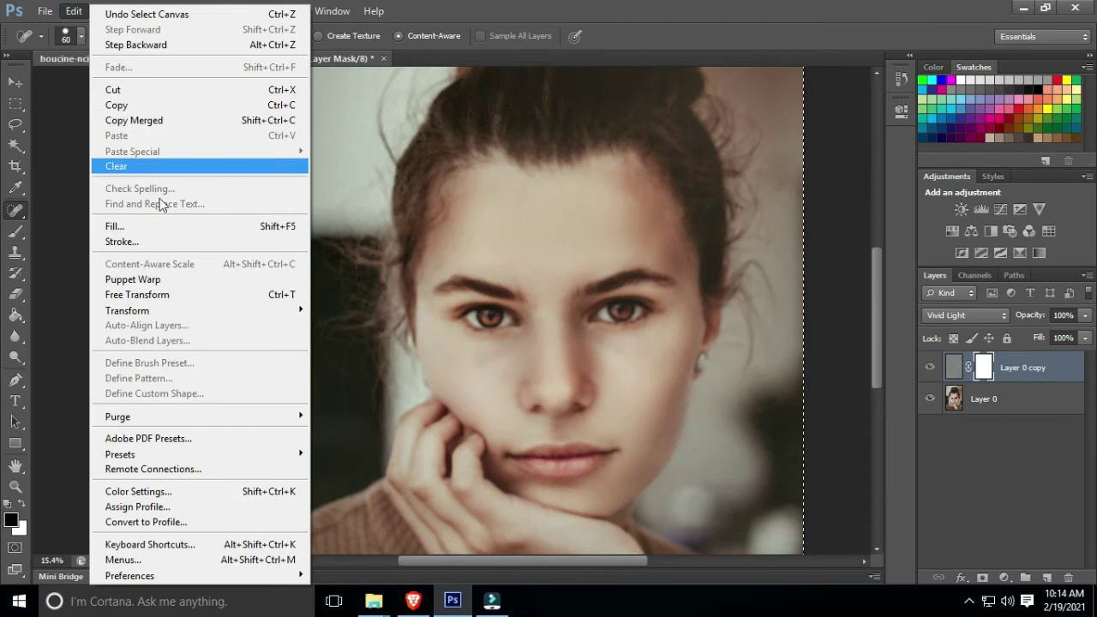
pyautogui.click(176, 225)
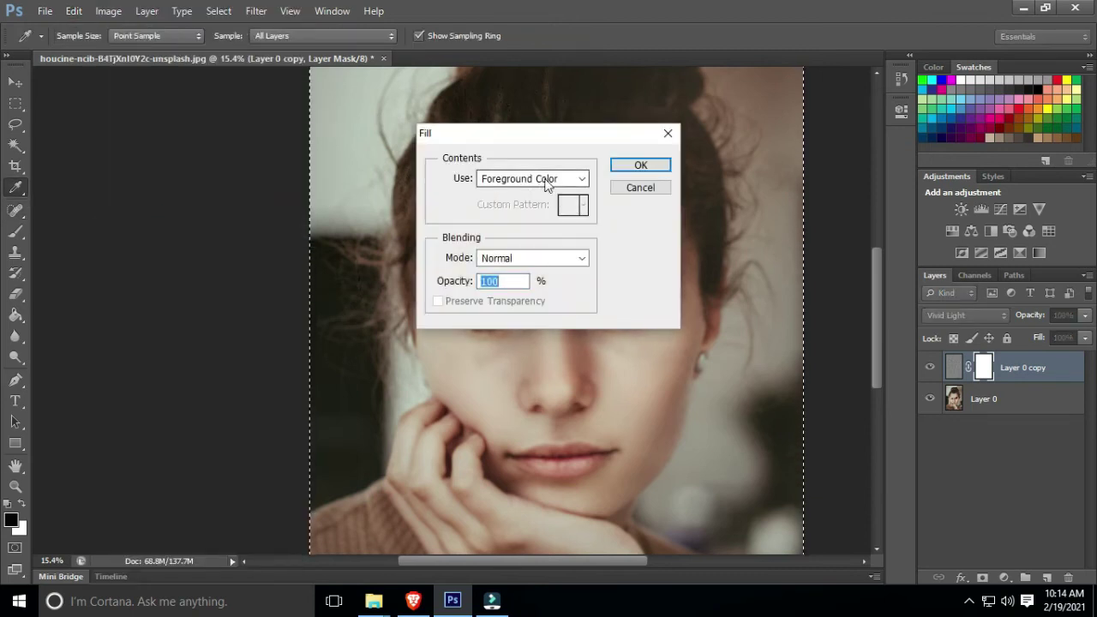
pyautogui.click(641, 166)
pyautogui.press('j')
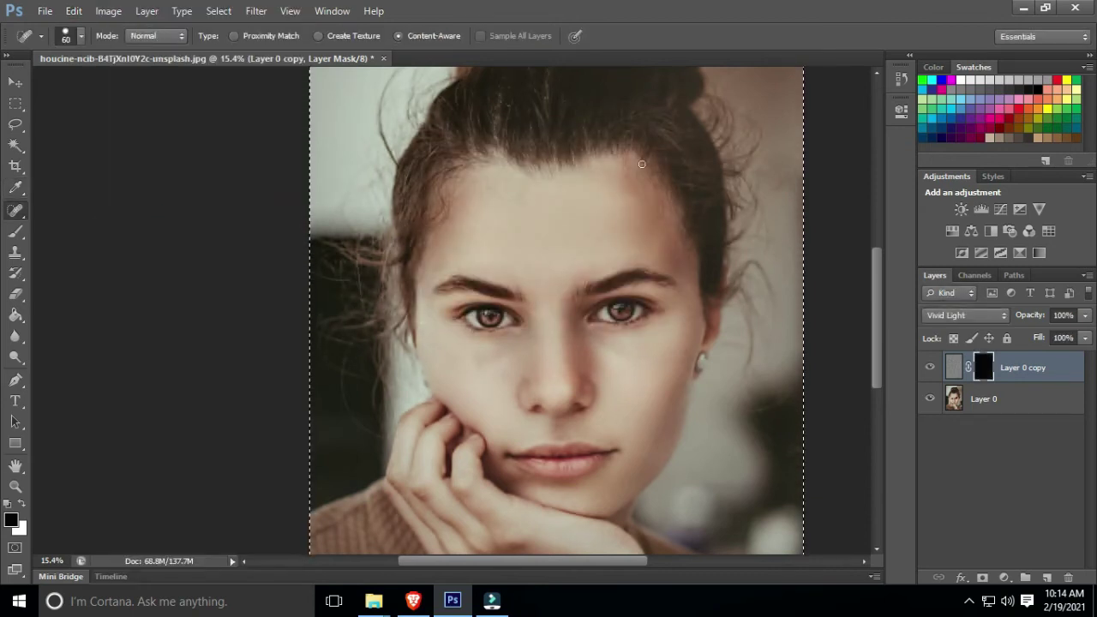
pyautogui.click(217, 15)
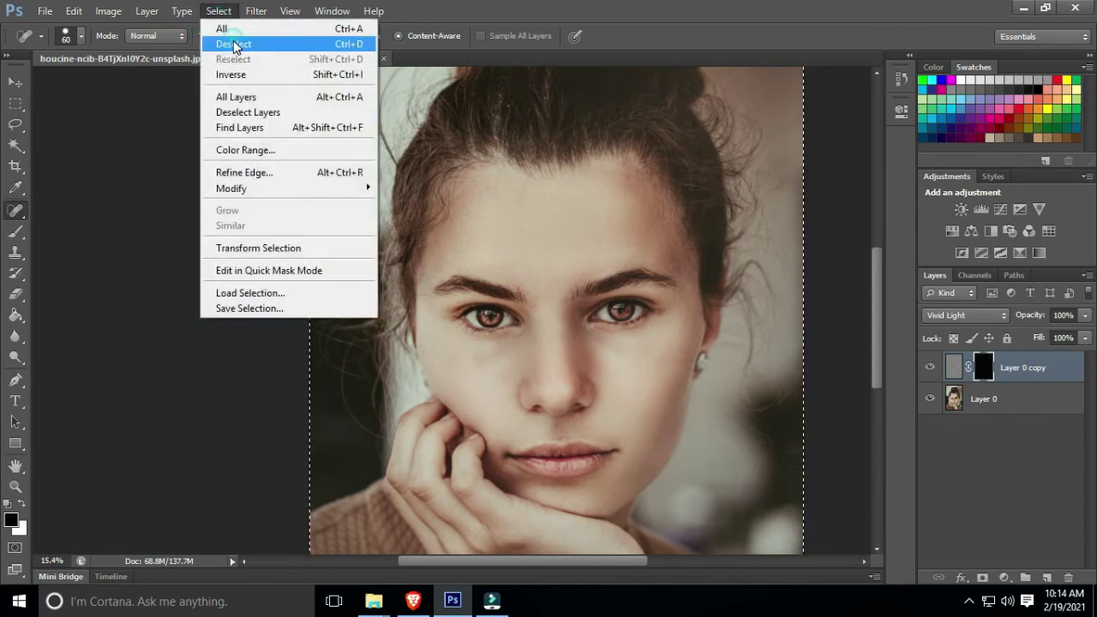
pyautogui.click(235, 46)
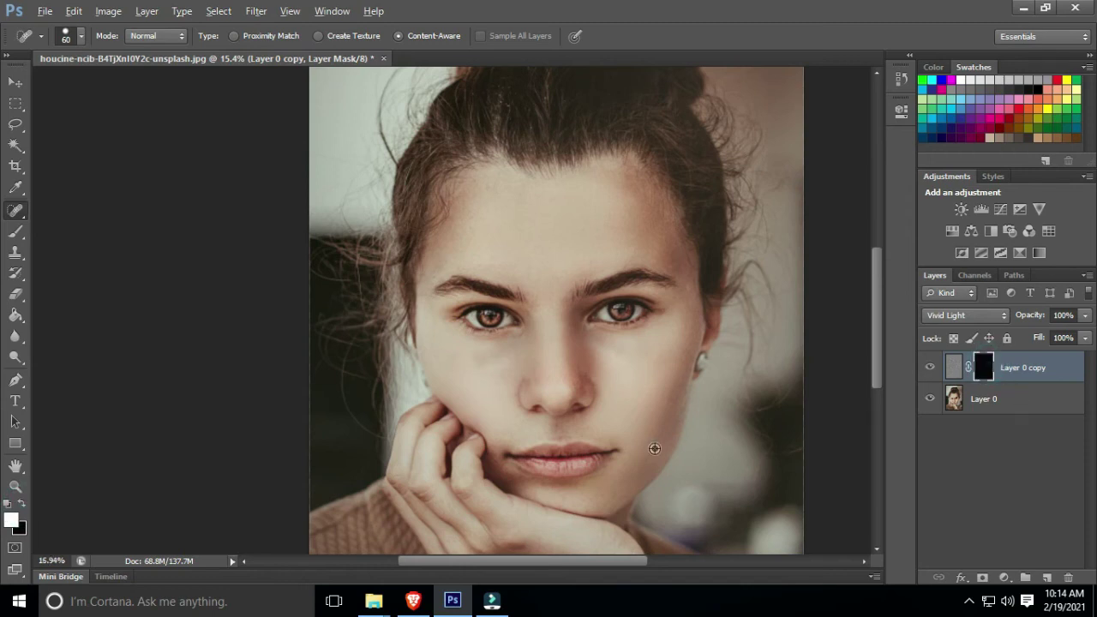
# Paint white on the mask with a 168 px brush over the cheeks and the skin below the eyes.
pyautogui.scroll(3, 654, 448)
pyautogui.scroll(1, 619, 446)
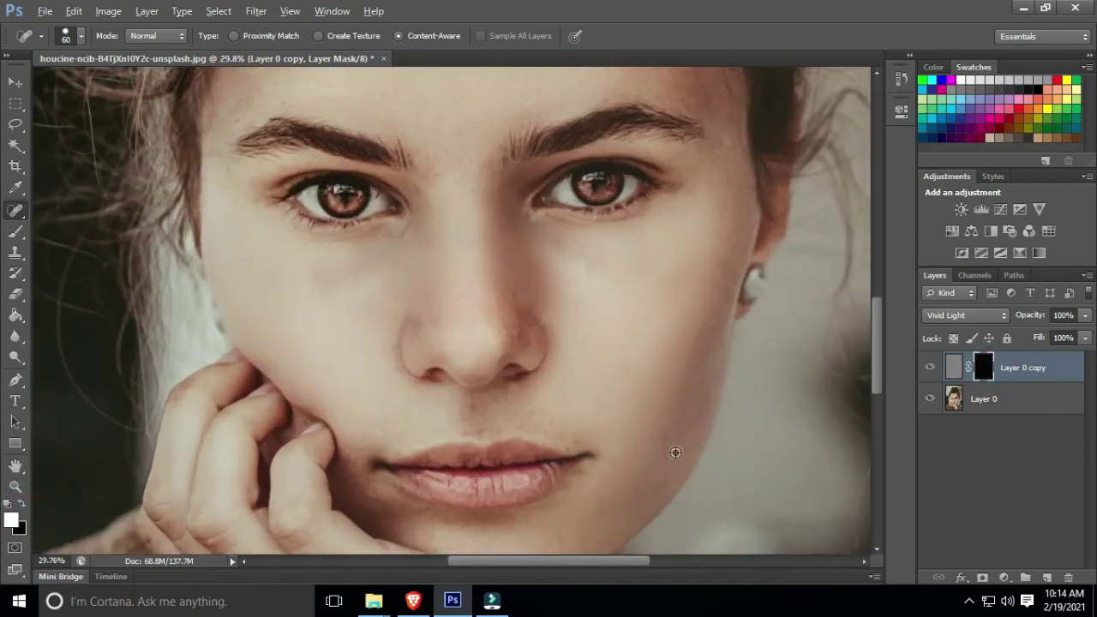
pyautogui.click(16, 237)
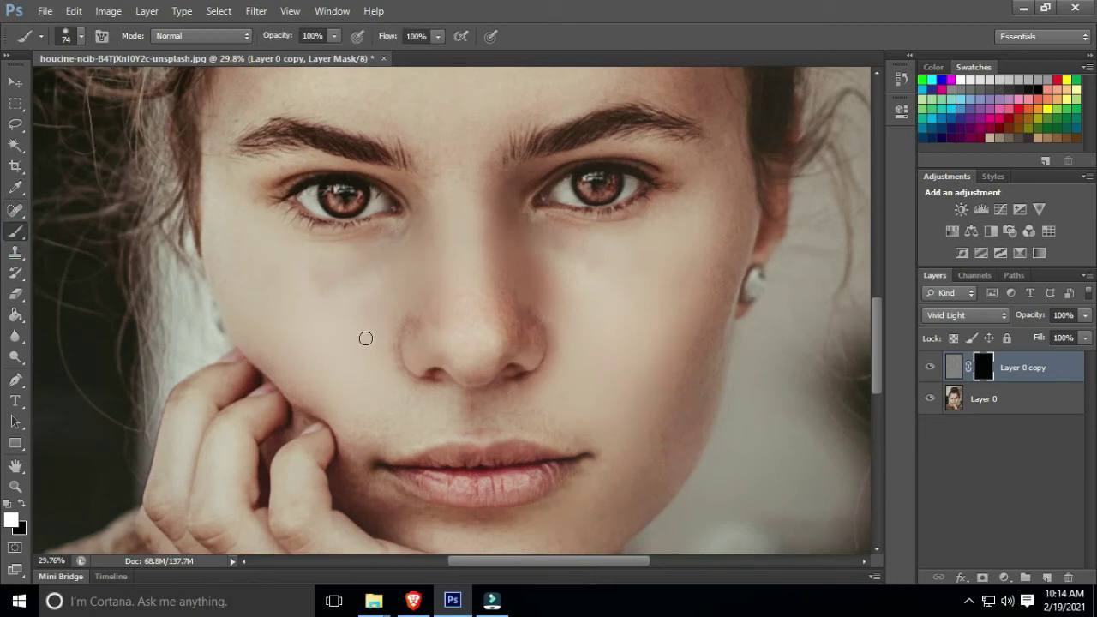
pyautogui.click(80, 36)
pyautogui.moveTo(95, 88); pyautogui.dragTo(129, 88)
pyautogui.click(455, 29)
pyautogui.moveTo(353, 285); pyautogui.dragTo(308, 288)
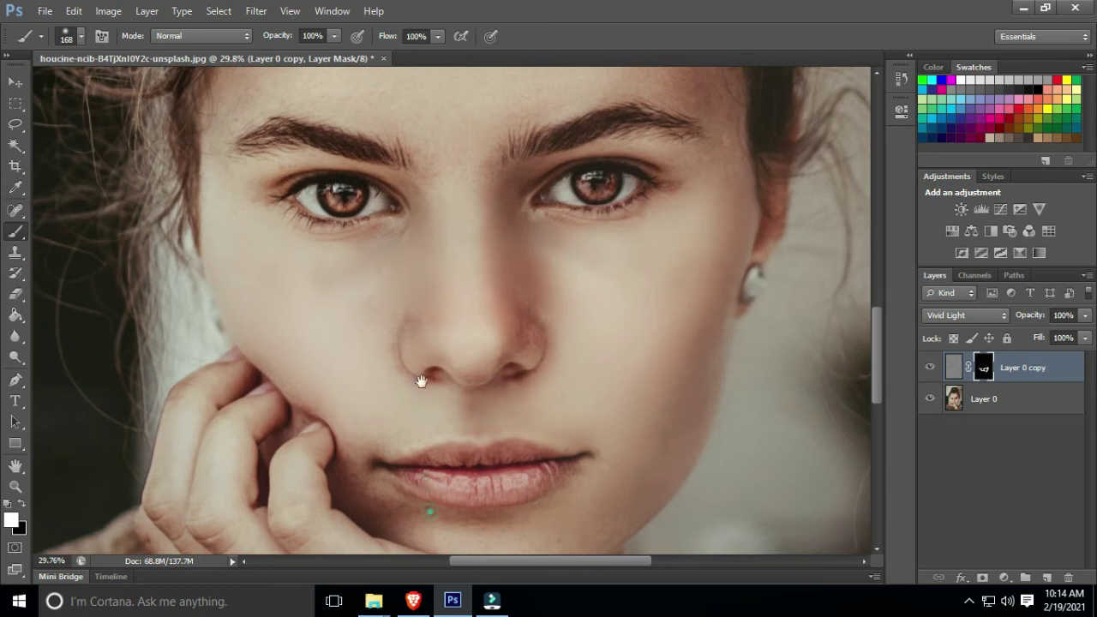
# Paint white on the mask over the chin, the jaw and the skin around the mouth.
pyautogui.scroll(-3, 428, 381)
pyautogui.scroll(3, 433, 397)
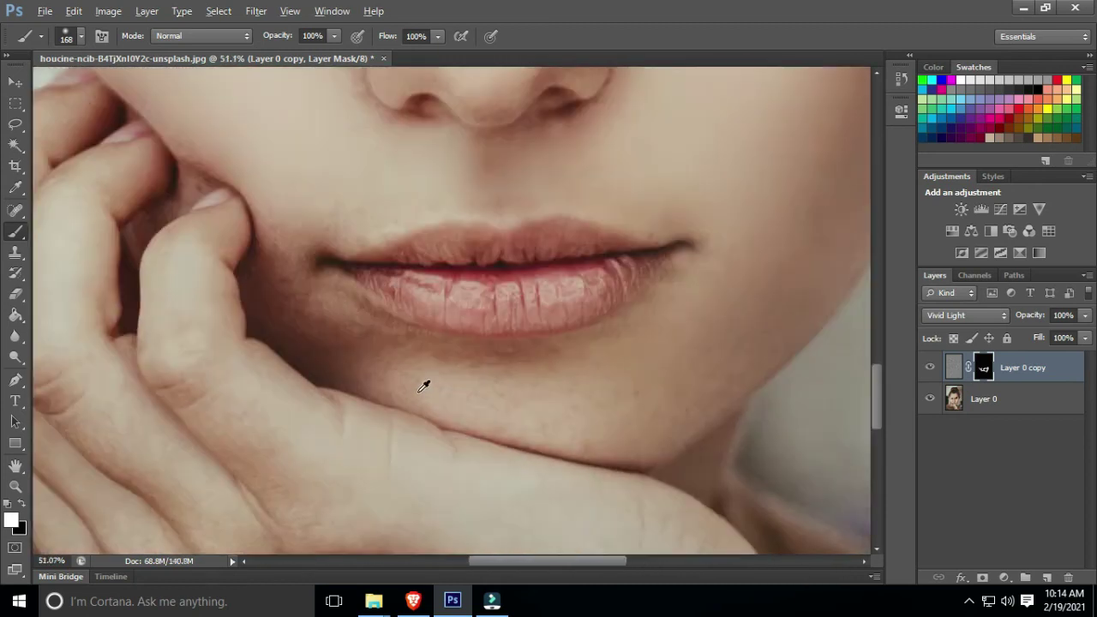
pyautogui.moveTo(711, 345)
pyautogui.mouseDown()
pyautogui.moveTo(656, 363)
pyautogui.moveTo(714, 309)
pyautogui.moveTo(674, 308)
pyautogui.moveTo(566, 374)
pyautogui.moveTo(481, 371)
pyautogui.moveTo(492, 378)
pyautogui.moveTo(390, 361)
pyautogui.moveTo(286, 288)
pyautogui.moveTo(293, 296)
pyautogui.moveTo(279, 231)
pyautogui.moveTo(333, 189)
pyautogui.moveTo(371, 203)
pyautogui.moveTo(357, 219)
pyautogui.moveTo(430, 189)
pyautogui.moveTo(575, 183)
pyautogui.moveTo(654, 208)
pyautogui.moveTo(623, 206)
pyautogui.moveTo(671, 212)
pyautogui.mouseUp()
pyautogui.moveTo(668, 408)
pyautogui.mouseDown()
pyautogui.moveTo(598, 430)
pyautogui.moveTo(544, 429)
pyautogui.moveTo(502, 412)
pyautogui.moveTo(681, 421)
pyautogui.moveTo(483, 395)
pyautogui.mouseUp()
pyautogui.scroll(-3, 629, 295)
pyautogui.moveTo(653, 260); pyautogui.dragTo(509, 339)
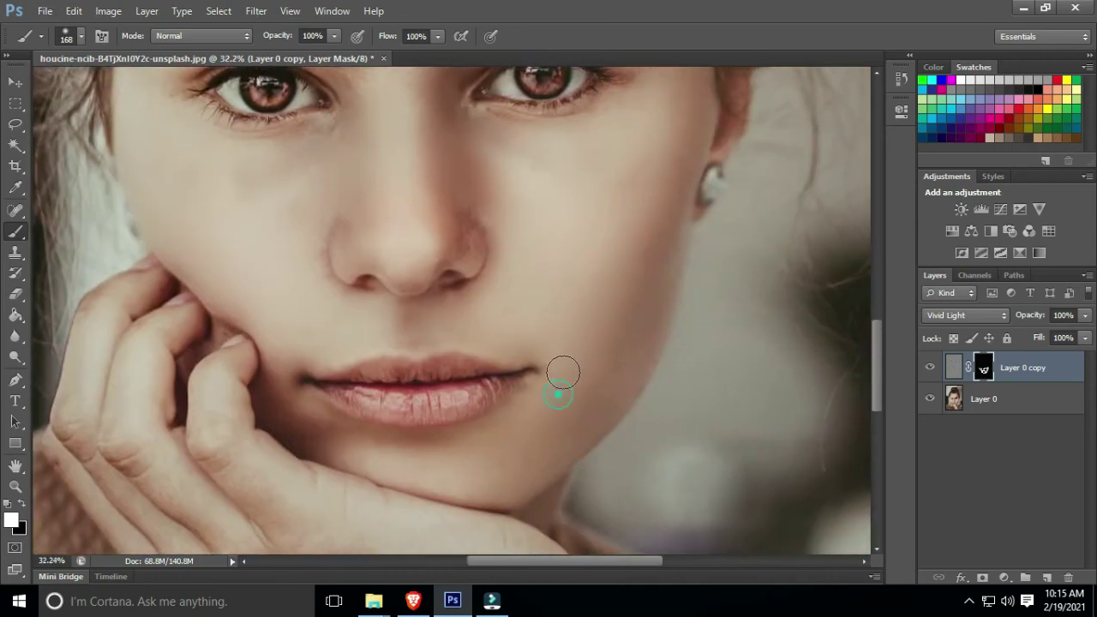
# Paint white on the mask over the nose tip, the nostril edges and the skin just below the nose.
pyautogui.scroll(3, 438, 298)
pyautogui.scroll(2, 438, 299)
pyautogui.moveTo(455, 296)
pyautogui.mouseDown()
pyautogui.moveTo(454, 333)
pyautogui.moveTo(395, 402)
pyautogui.mouseUp()
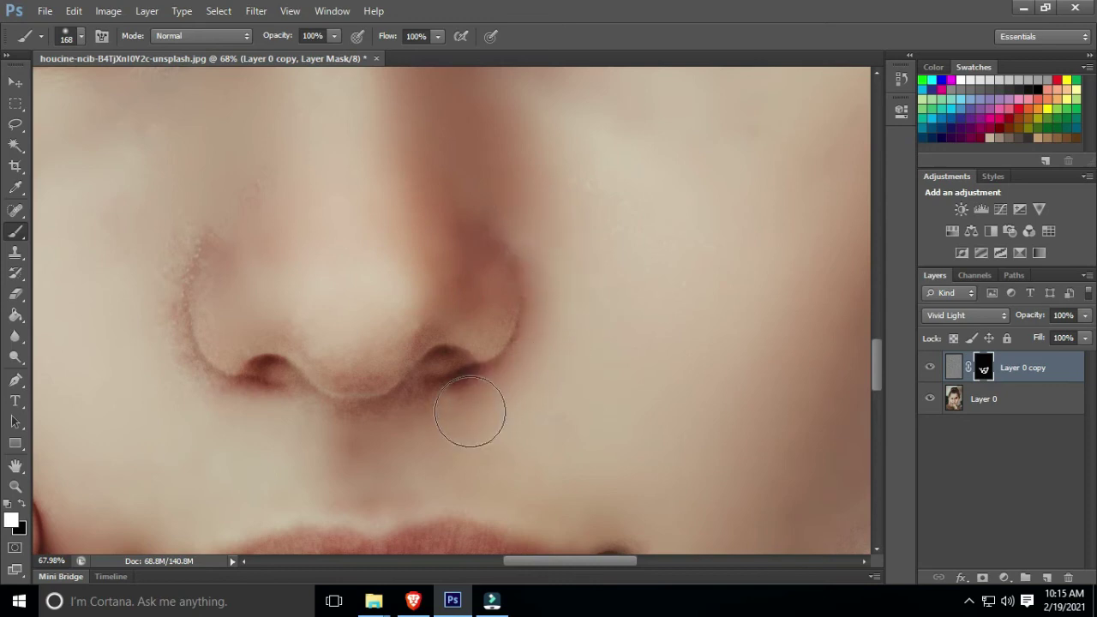
pyautogui.moveTo(420, 424)
pyautogui.mouseDown()
pyautogui.moveTo(338, 441)
pyautogui.moveTo(195, 405)
pyautogui.moveTo(166, 367)
pyautogui.moveTo(151, 254)
pyautogui.moveTo(181, 204)
pyautogui.moveTo(188, 251)
pyautogui.moveTo(211, 240)
pyautogui.moveTo(225, 299)
pyautogui.moveTo(369, 358)
pyautogui.moveTo(356, 363)
pyautogui.moveTo(378, 342)
pyautogui.mouseUp()
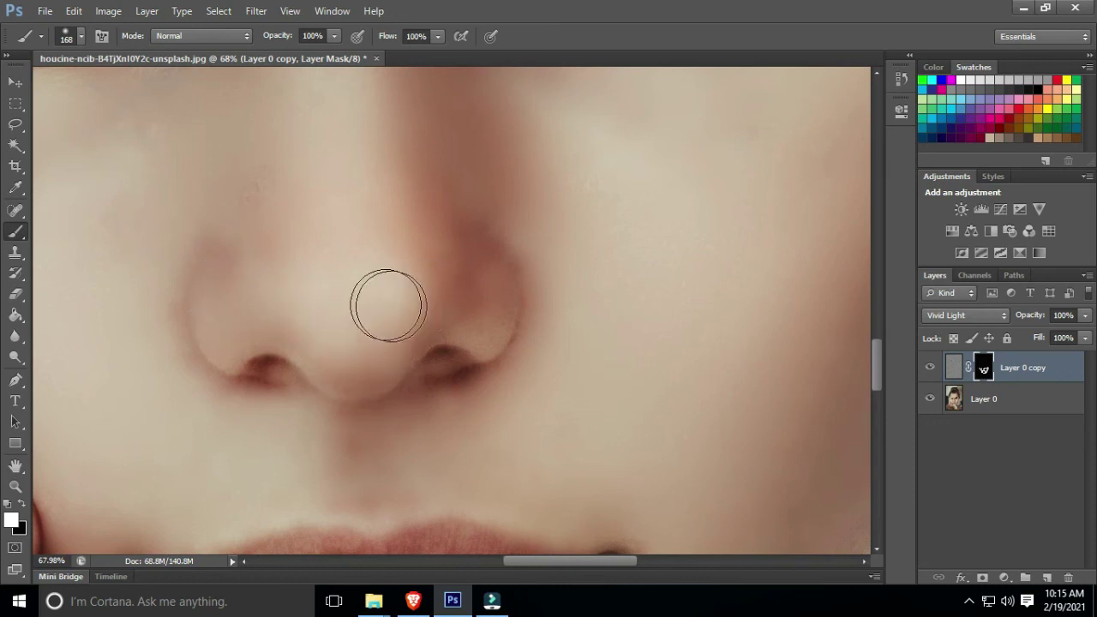
pyautogui.scroll(-1, 579, 407)
pyautogui.scroll(-7, 580, 407)
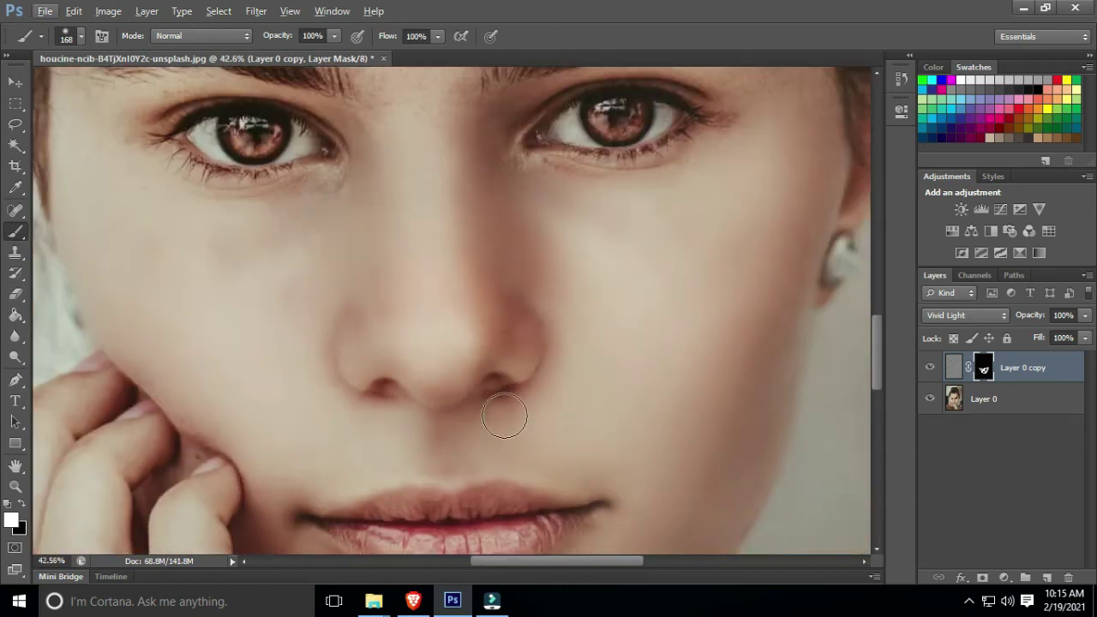
# Paint white on the mask over the forehead and the temple beside the outer end of the brow with the 168 px brush.
pyautogui.scroll(5, 626, 244)
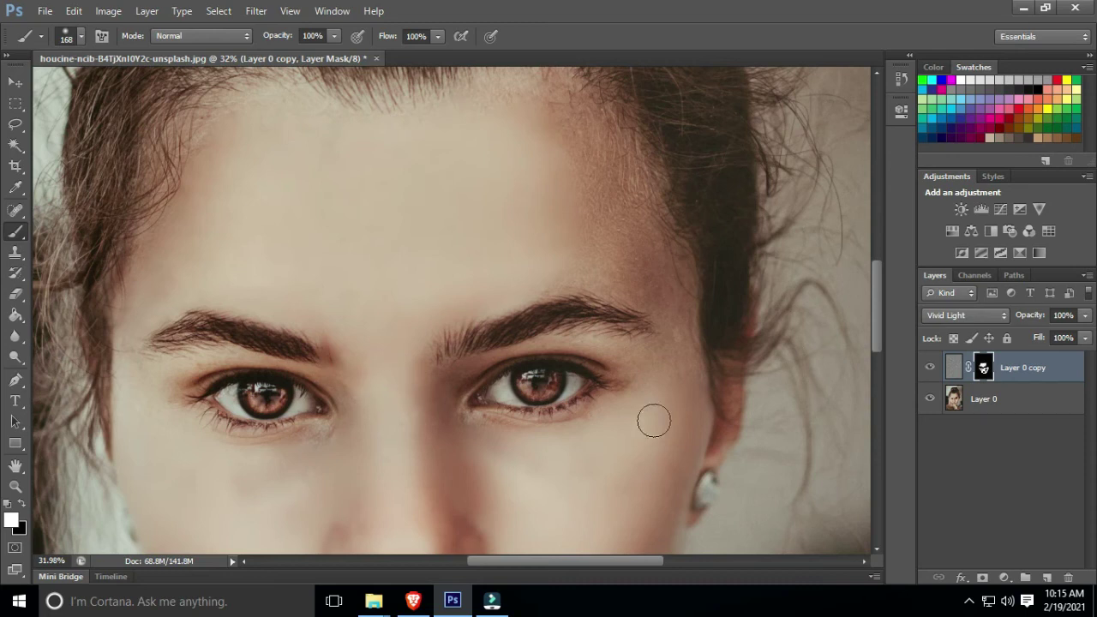
pyautogui.scroll(2, 673, 409)
pyautogui.moveTo(657, 373)
pyautogui.mouseDown()
pyautogui.moveTo(607, 331)
pyautogui.moveTo(675, 336)
pyautogui.moveTo(669, 225)
pyautogui.moveTo(523, 197)
pyautogui.moveTo(565, 205)
pyautogui.moveTo(502, 213)
pyautogui.moveTo(657, 241)
pyautogui.mouseUp()
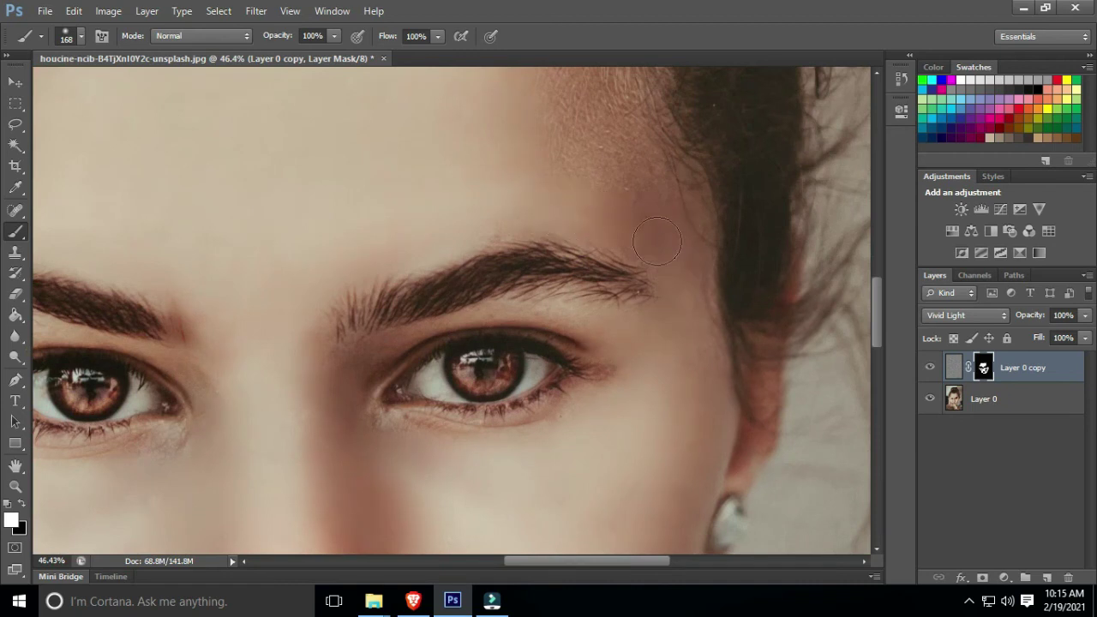
# Paint white on the mask with a 90 px brush over the skin around the eye on the hand side of the face.
pyautogui.moveTo(288, 421); pyautogui.dragTo(475, 379)
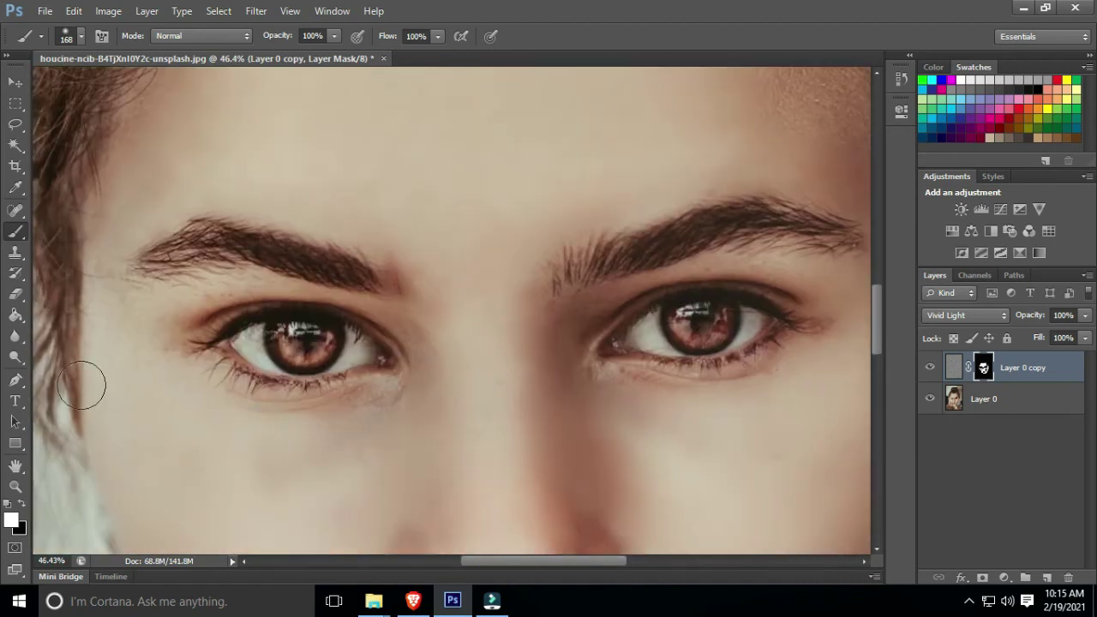
pyautogui.press('[')
pyautogui.press('[')
pyautogui.press('[')
pyautogui.press('[')
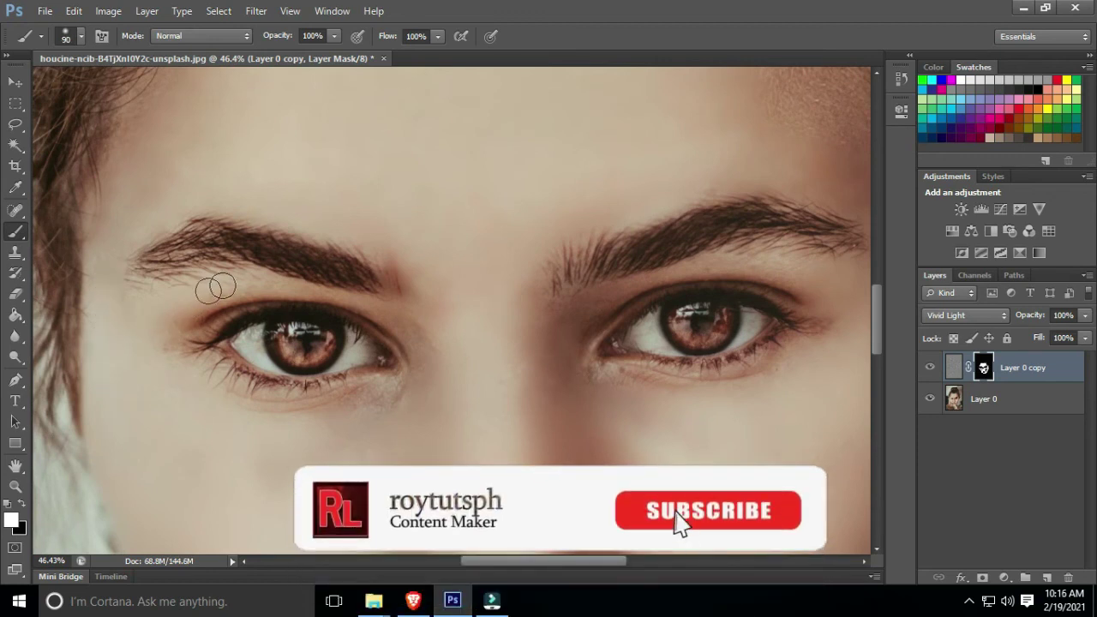
pyautogui.moveTo(368, 406)
pyautogui.mouseDown()
pyautogui.moveTo(392, 403)
pyautogui.moveTo(272, 411)
pyautogui.moveTo(287, 413)
pyautogui.mouseUp()
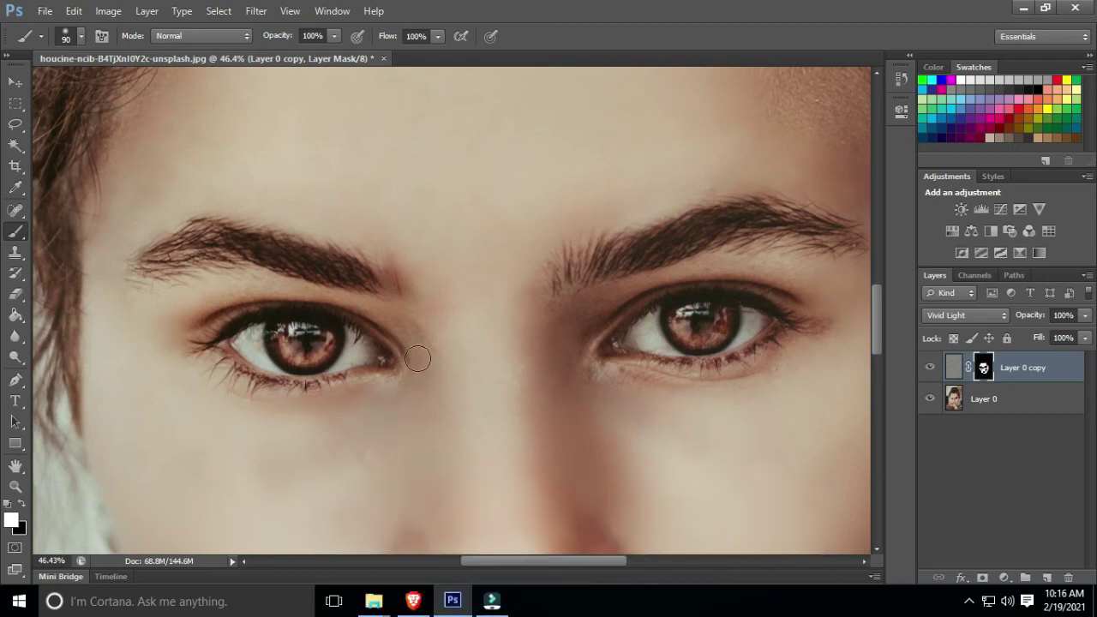
# Paint white on the mask around the eye on the earring side, covering the skin between brow and lid and below the lashes.
pyautogui.moveTo(612, 393); pyautogui.dragTo(431, 393)
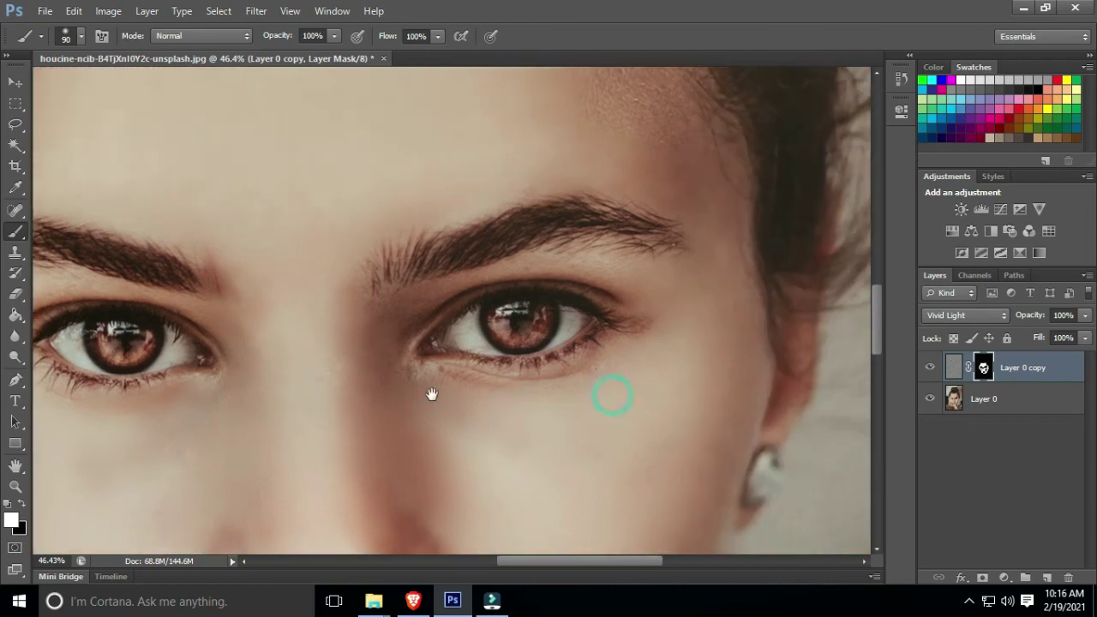
pyautogui.scroll(3, 458, 390)
pyautogui.scroll(2, 429, 392)
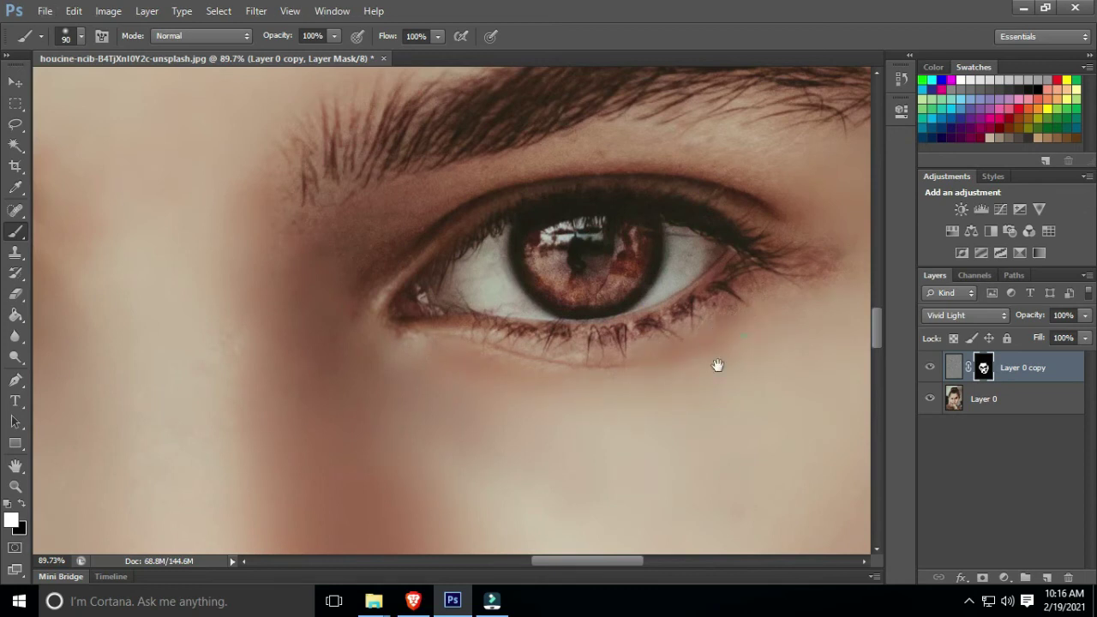
pyautogui.moveTo(717, 365); pyautogui.dragTo(608, 436)
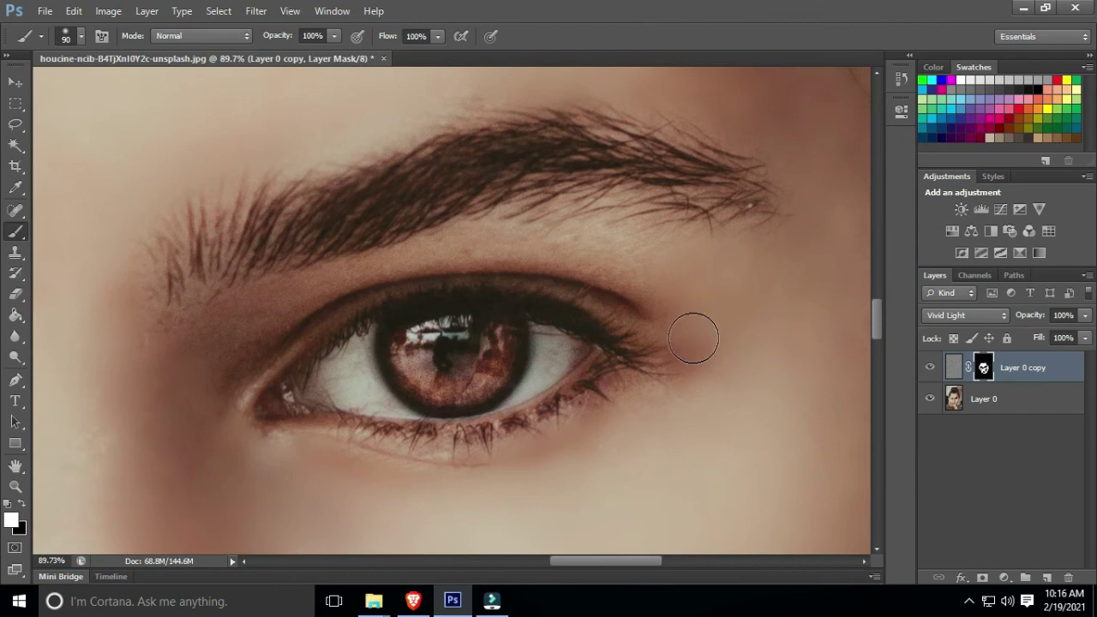
pyautogui.moveTo(213, 359)
pyautogui.mouseDown()
pyautogui.moveTo(277, 305)
pyautogui.moveTo(165, 358)
pyautogui.mouseUp()
pyautogui.moveTo(246, 462)
pyautogui.mouseDown()
pyautogui.moveTo(450, 493)
pyautogui.moveTo(426, 491)
pyautogui.moveTo(475, 484)
pyautogui.moveTo(365, 470)
pyautogui.moveTo(365, 482)
pyautogui.moveTo(555, 474)
pyautogui.moveTo(614, 452)
pyautogui.moveTo(559, 457)
pyautogui.moveTo(651, 409)
pyautogui.moveTo(636, 404)
pyautogui.moveTo(666, 402)
pyautogui.mouseUp()
# Paint white on the mask with a 200 px brush over the shadowed temple and the upper forehead along the hairline.
pyautogui.scroll(-5, 677, 429)
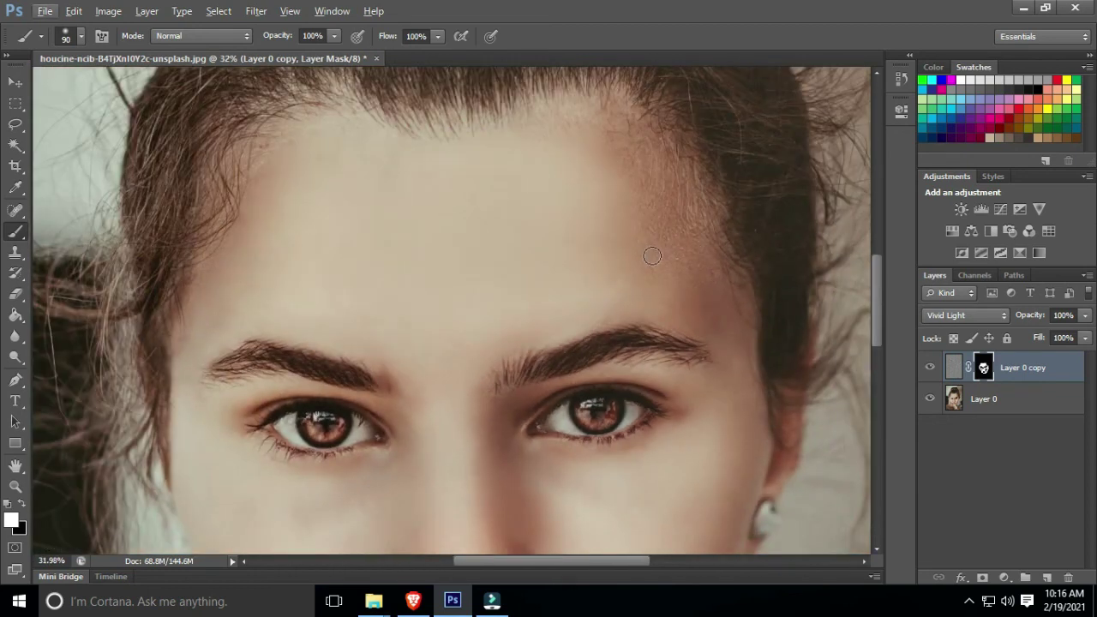
pyautogui.press(']')
pyautogui.press(']')
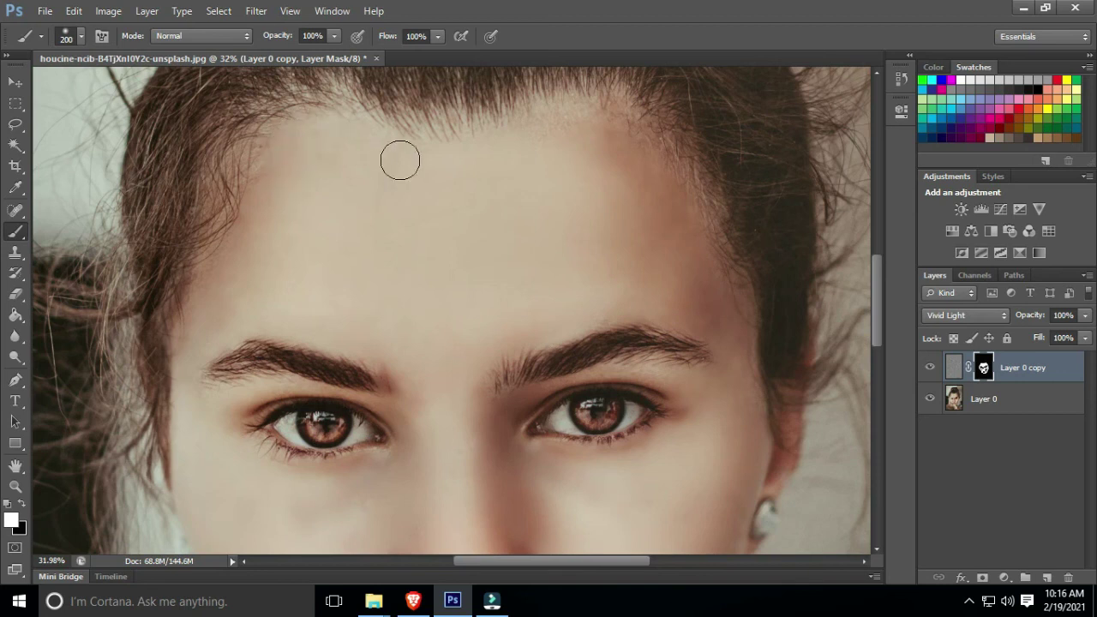
# Check the smoothed face and paint white on the mask along the shadowed side of the nose bridge.
pyautogui.scroll(-5, 343, 457)
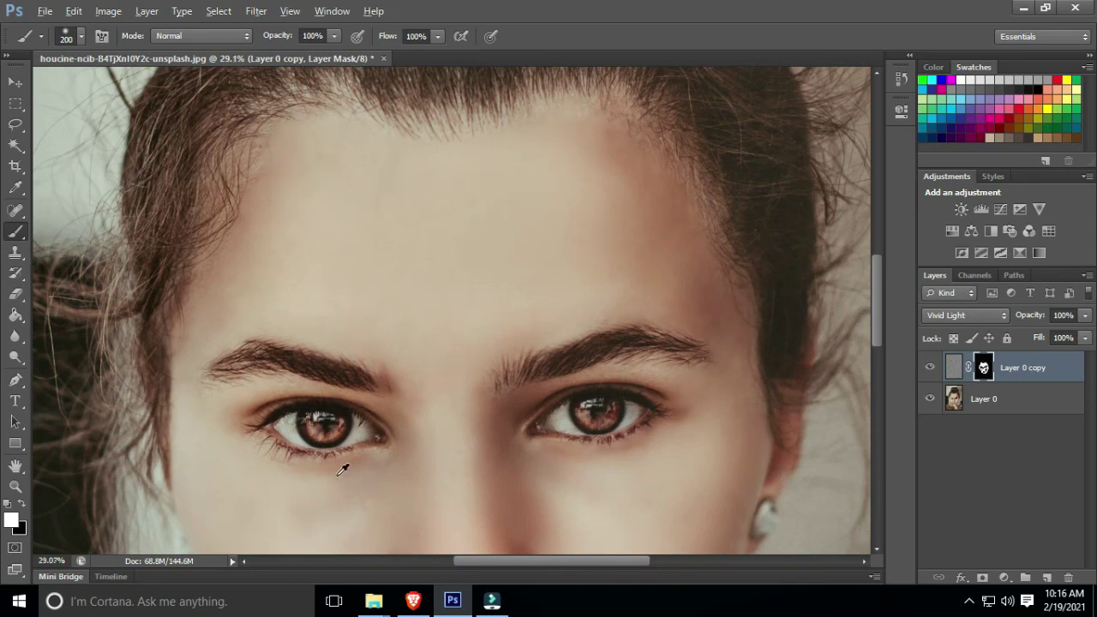
pyautogui.scroll(-3, 313, 447)
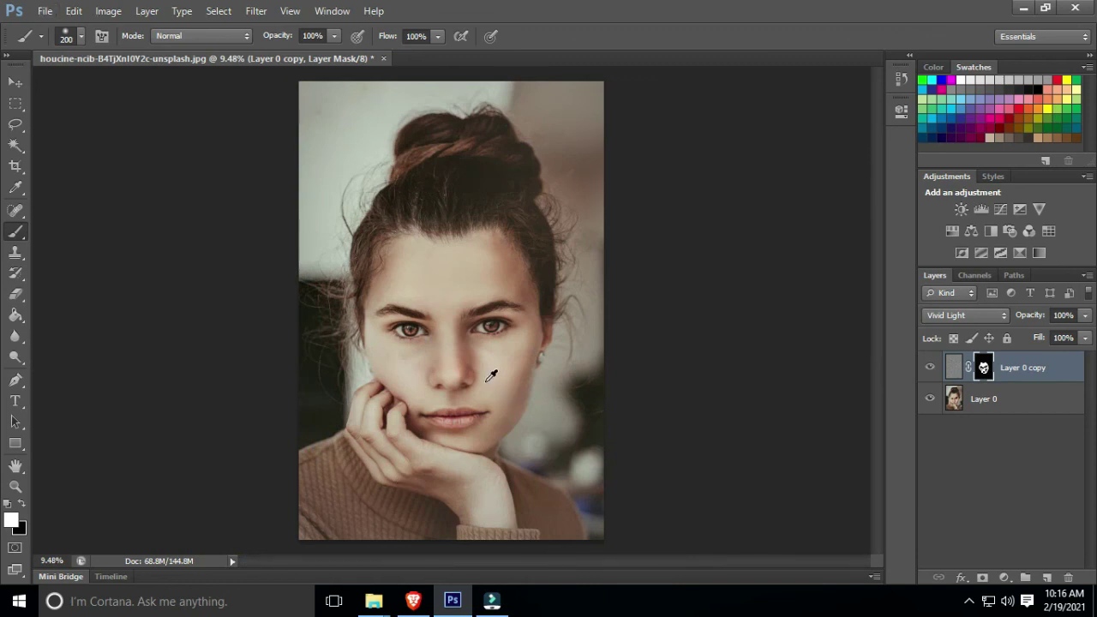
pyautogui.scroll(4, 480, 369)
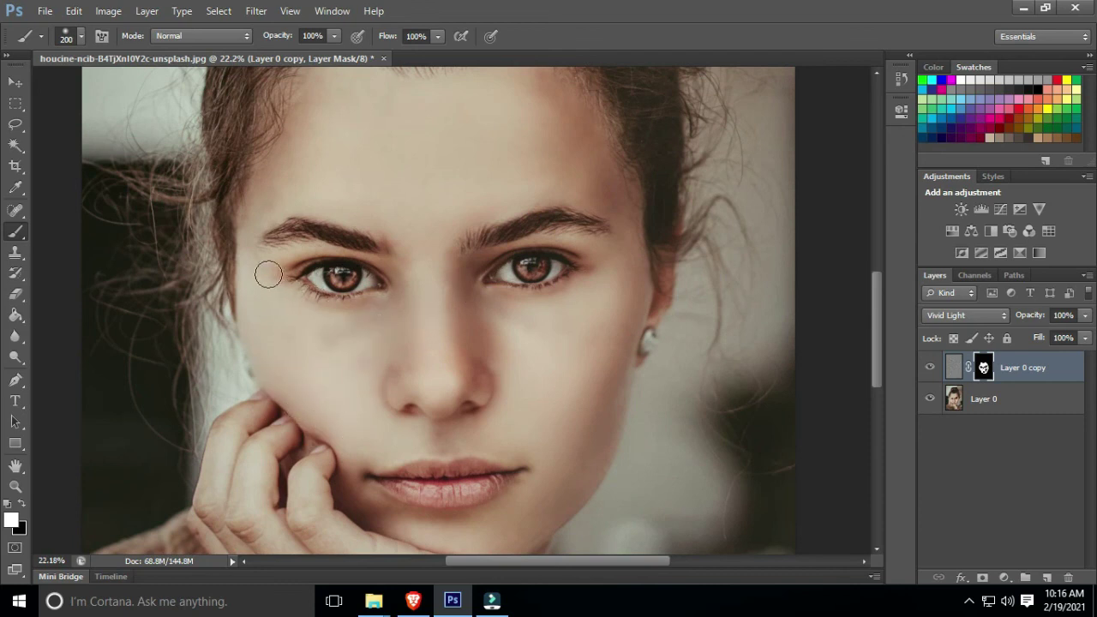
pyautogui.scroll(1, 627, 284)
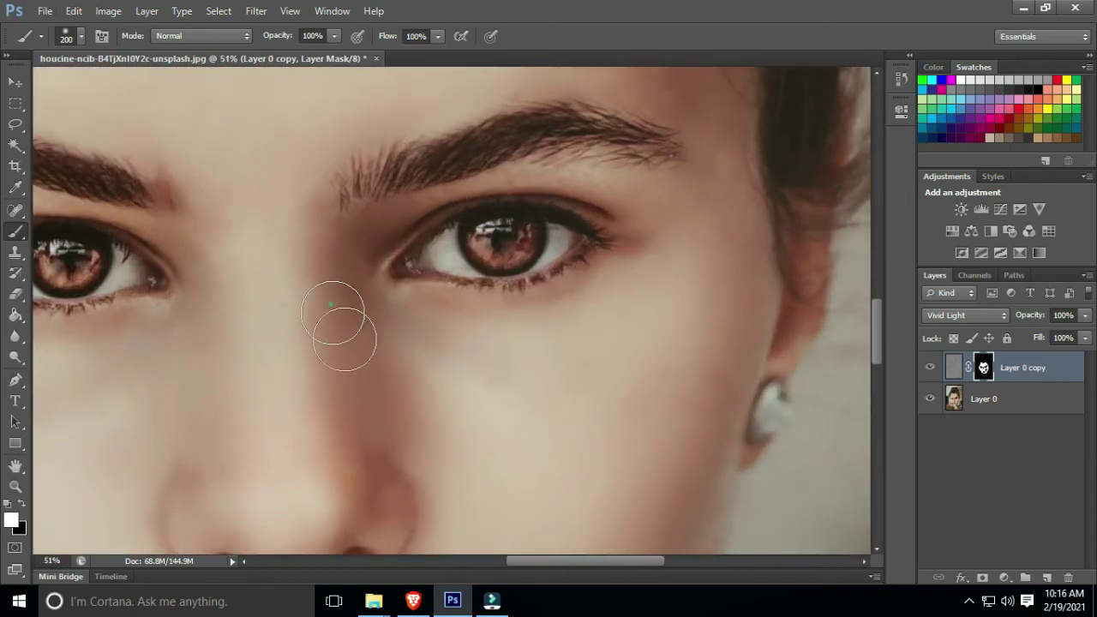
pyautogui.scroll(-5, 305, 309)
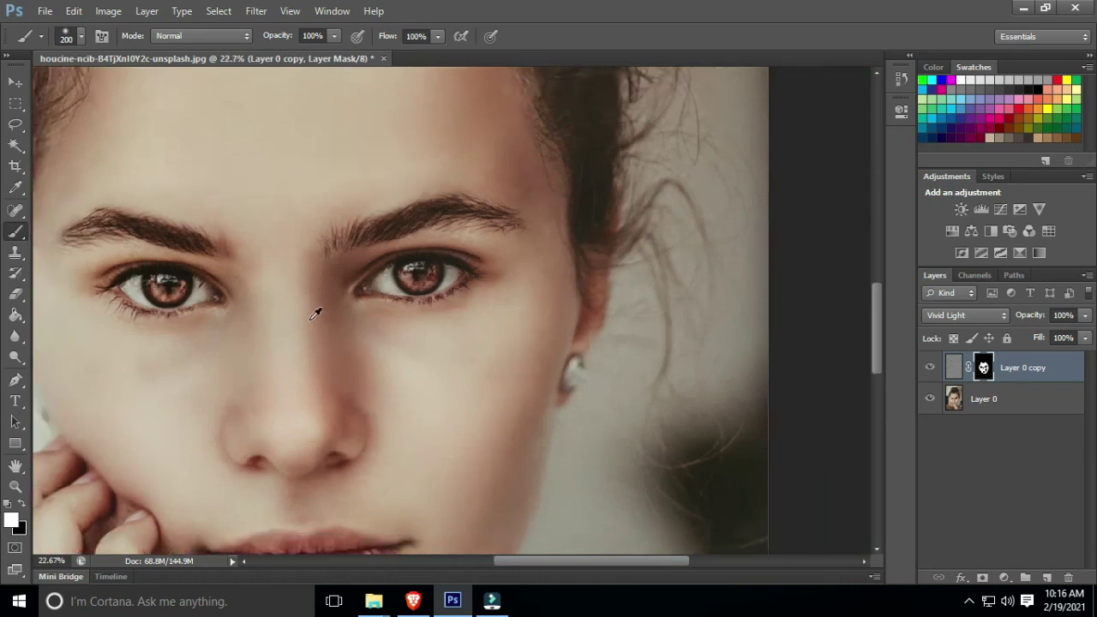
pyautogui.scroll(-4, 358, 314)
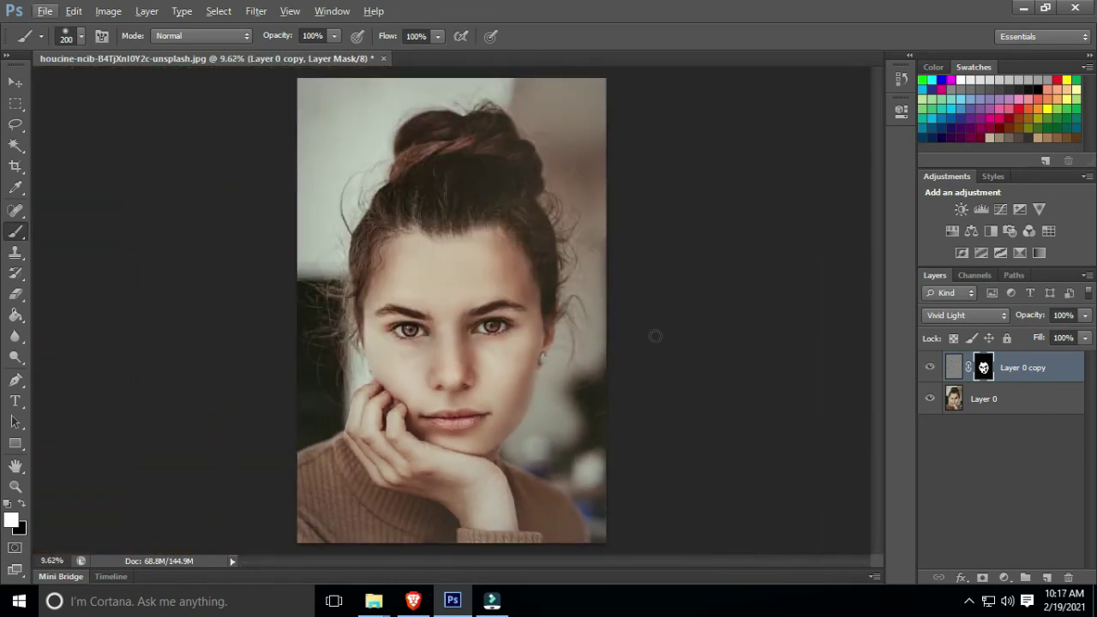
# Merge the masked smoothing layer down into Layer 0 and add a Hue/Saturation adjustment layer above it.
pyautogui.rightClick(1029, 367)
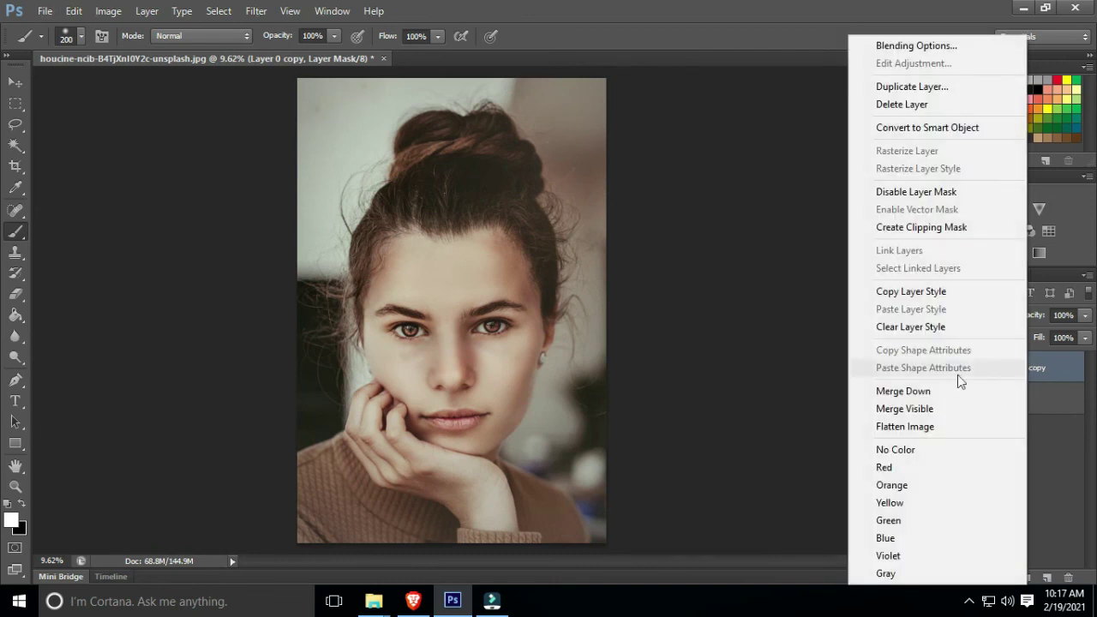
pyautogui.click(919, 394)
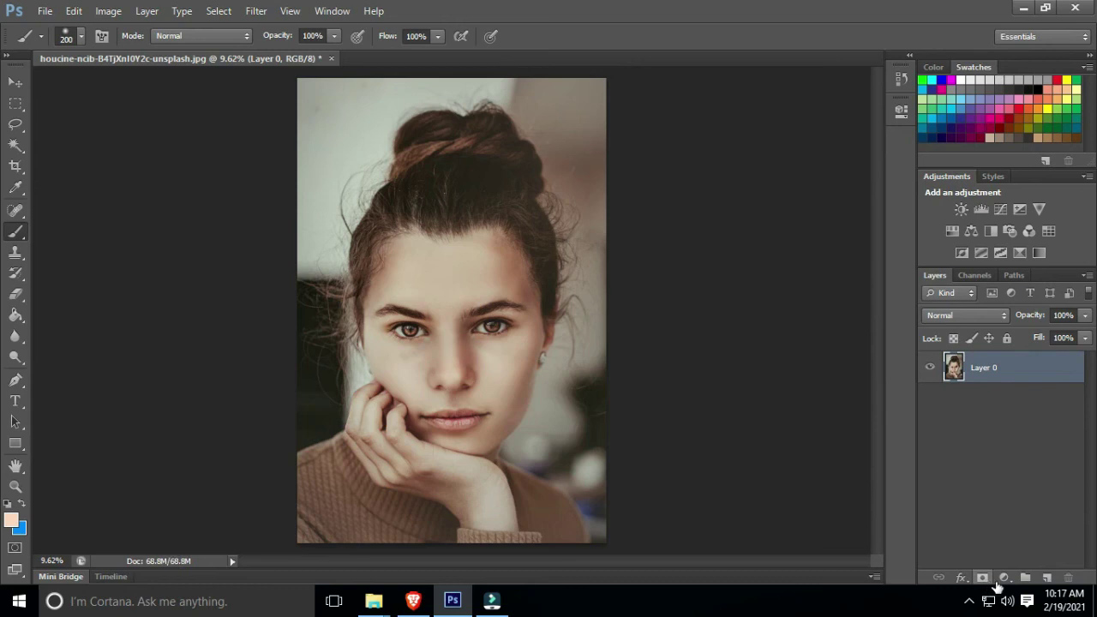
pyautogui.click(1003, 577)
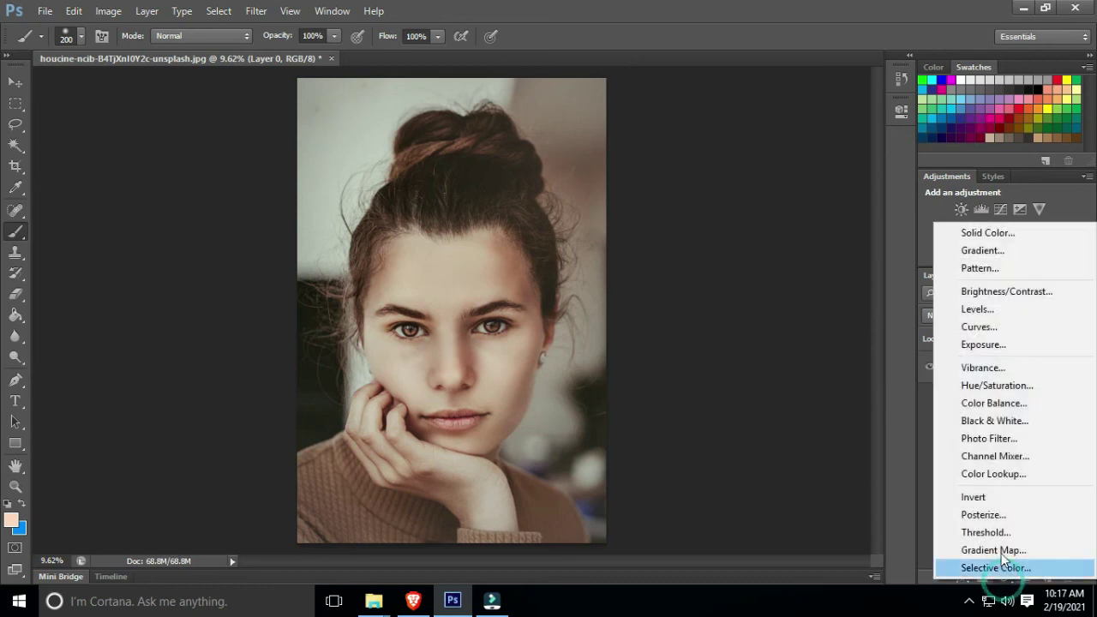
pyautogui.click(1007, 385)
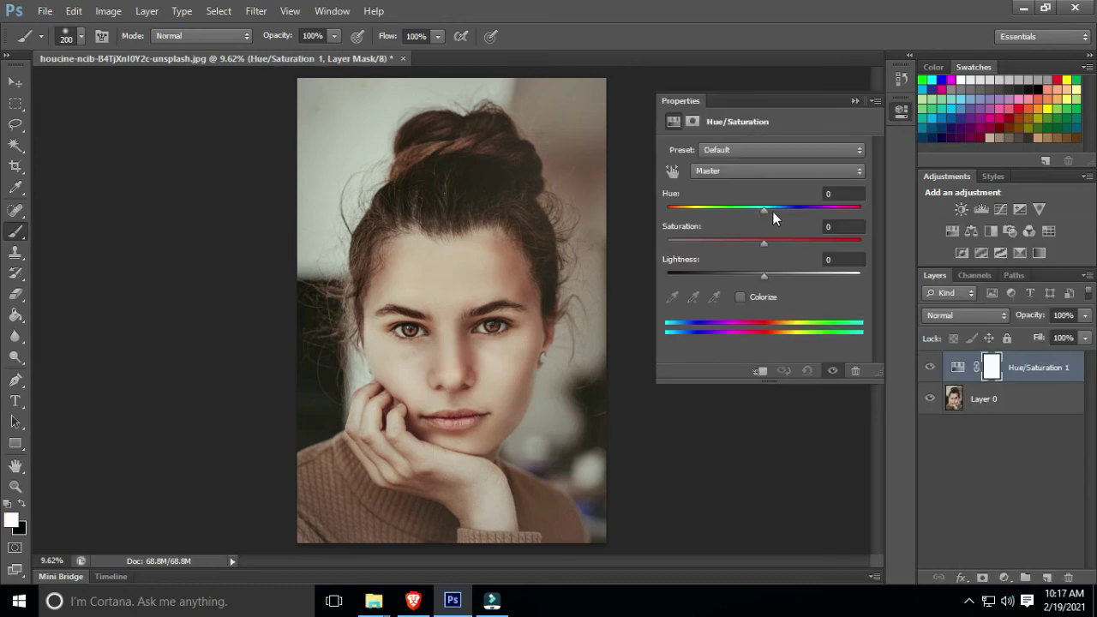
# Lower the saturation slightly in the Hue/Saturation adjustment and merge that adjustment layer down into Layer 0.
pyautogui.moveTo(765, 210); pyautogui.dragTo(757, 244)
pyautogui.click(855, 101)
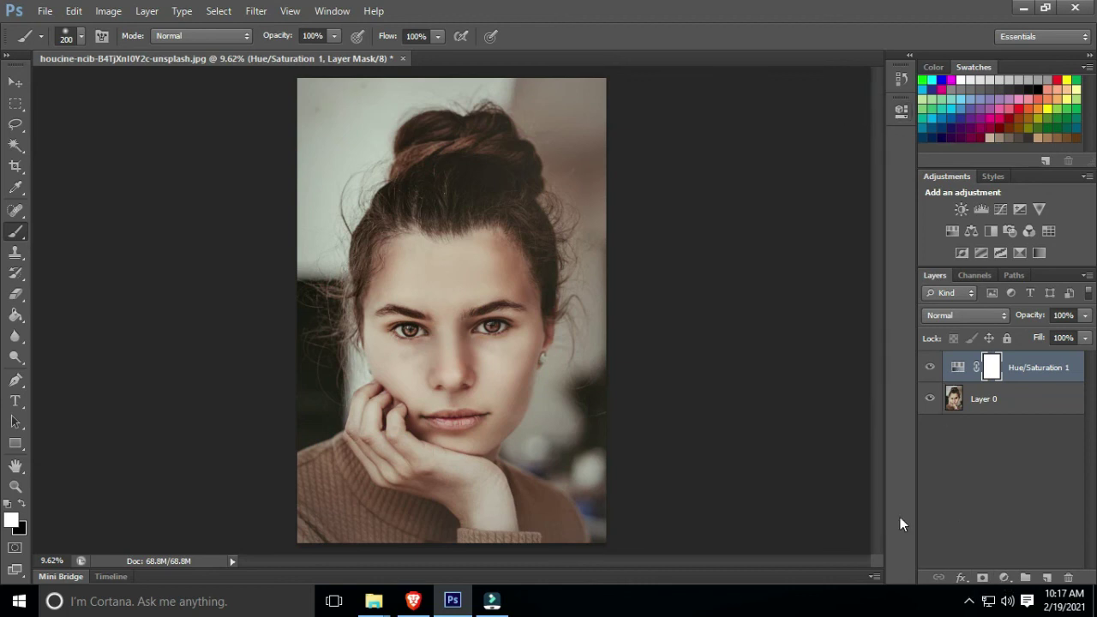
pyautogui.rightClick(1021, 368)
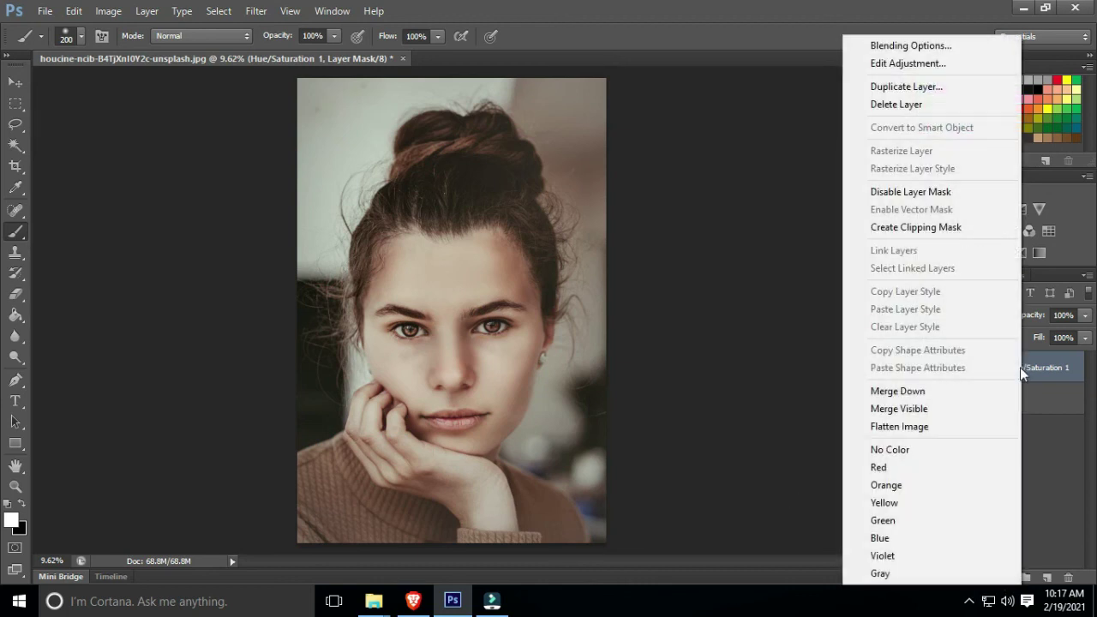
pyautogui.click(909, 391)
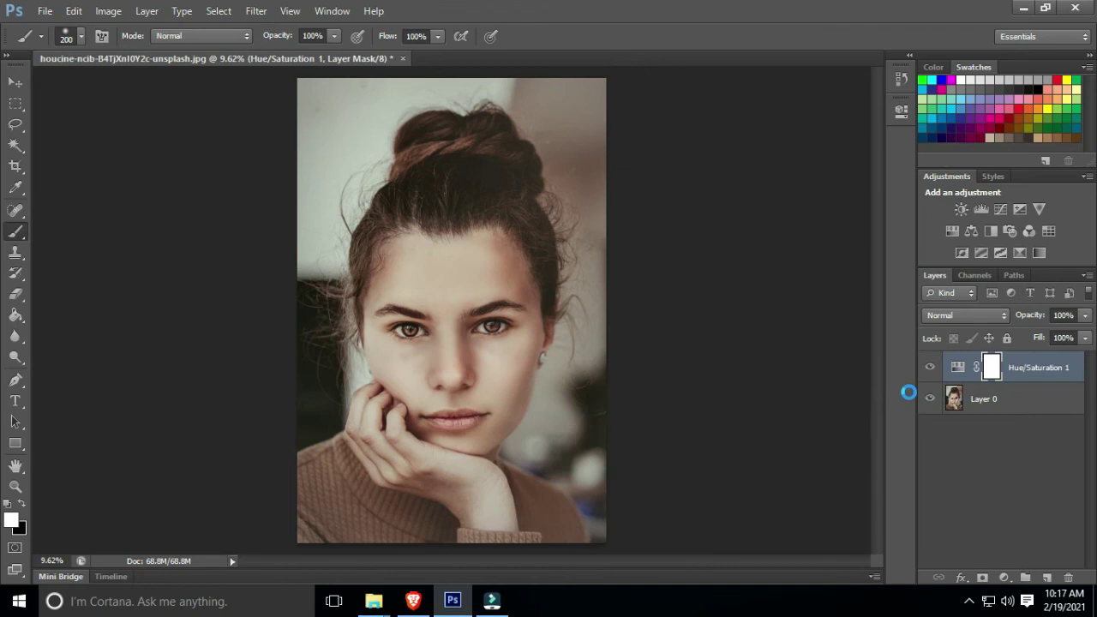